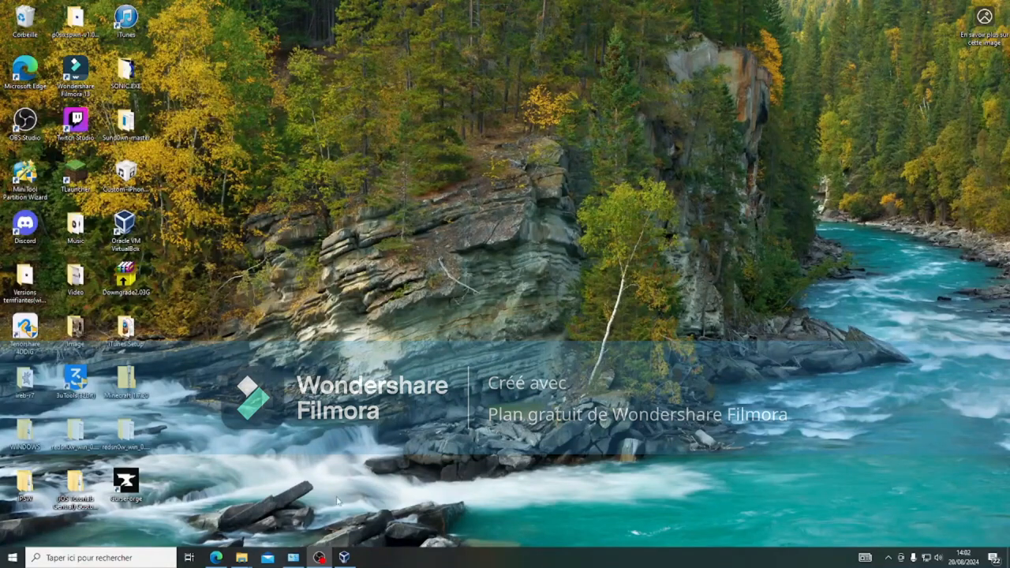
# Step: Start creating a new virtual machine in VirtualBox and name it Windows 3.1
pyautogui.click(344, 557)
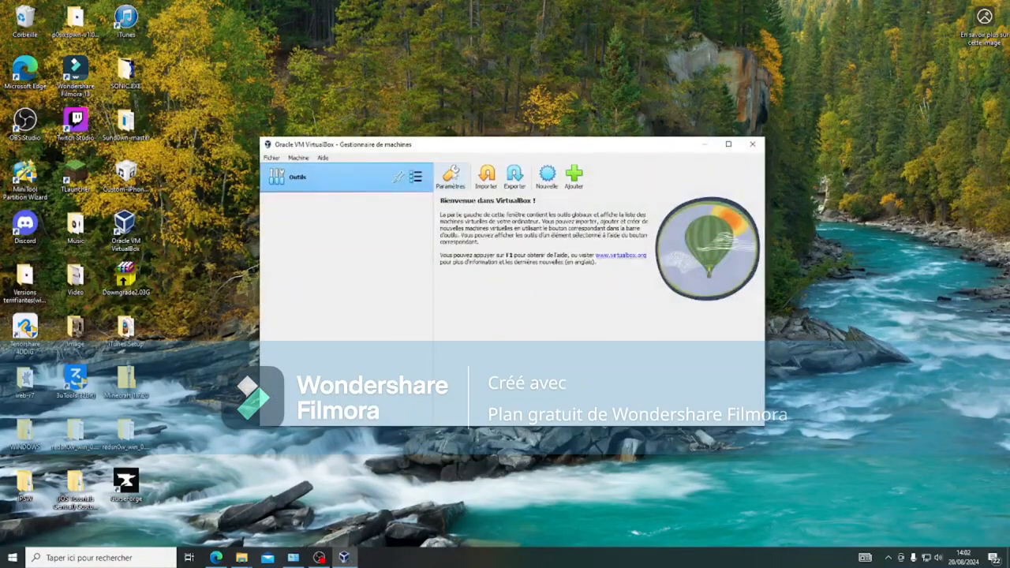
pyautogui.click(558, 183)
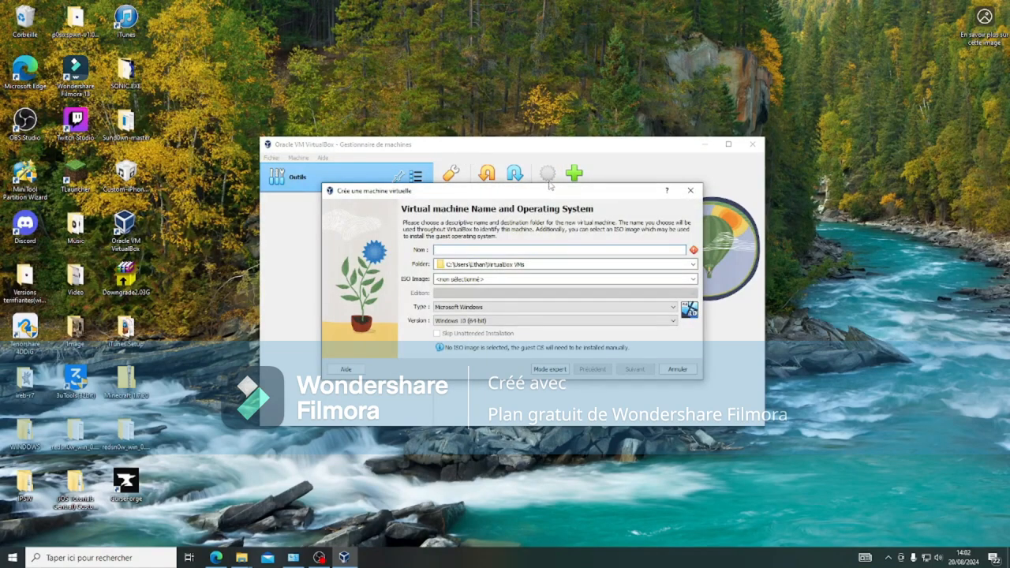
pyautogui.write('Window 3')
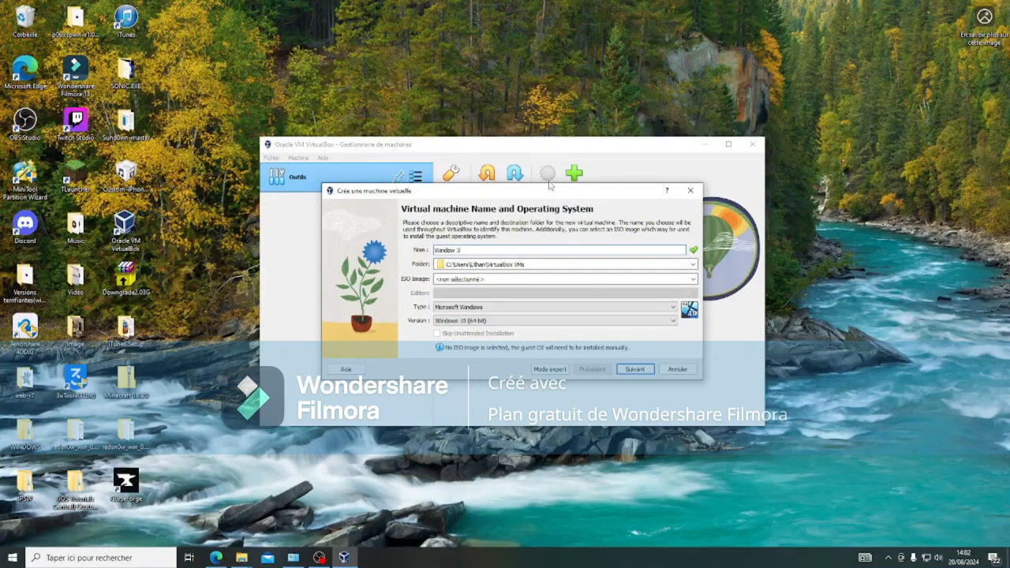
pyautogui.press('BackSpace')
pyautogui.press('BackSpace')
pyautogui.write('s 3.1')
pyautogui.press('BackSpace')
pyautogui.write('1')
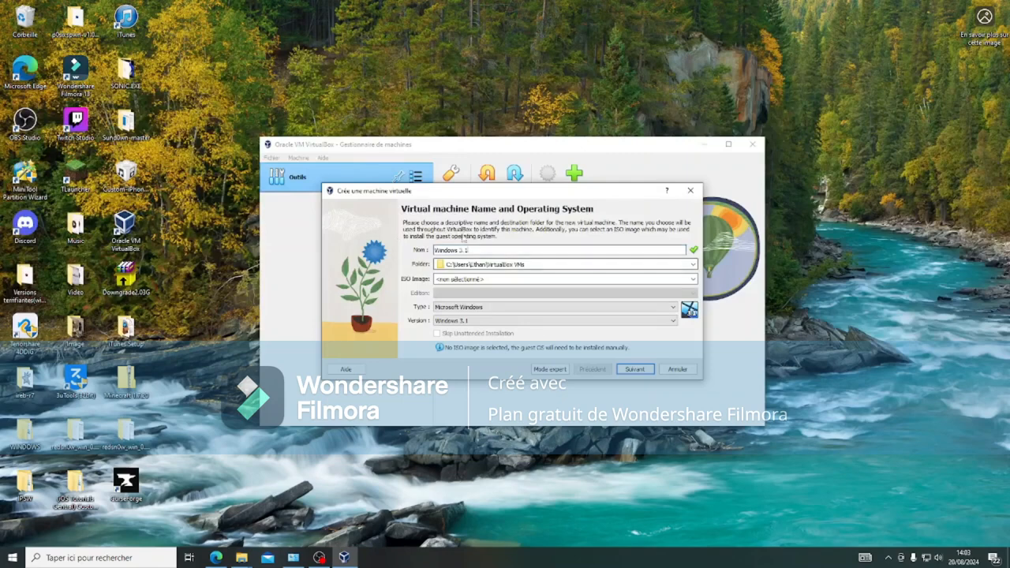
# Step: Finish creating the virtual machine with 32 MB of memory, 1 processor and a new 1.00 GiB virtual hard disk
pyautogui.click(632, 369)
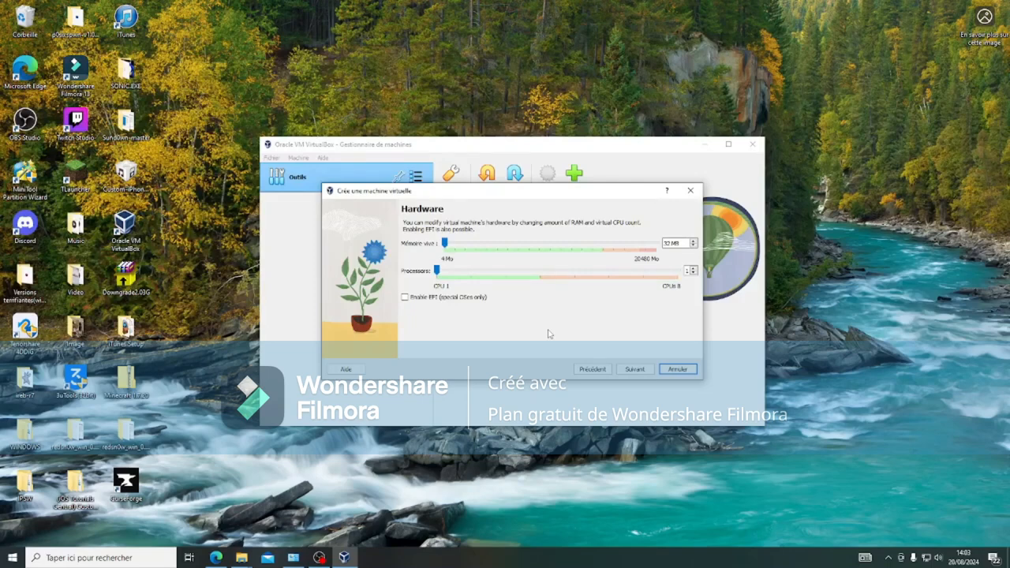
pyautogui.click(646, 373)
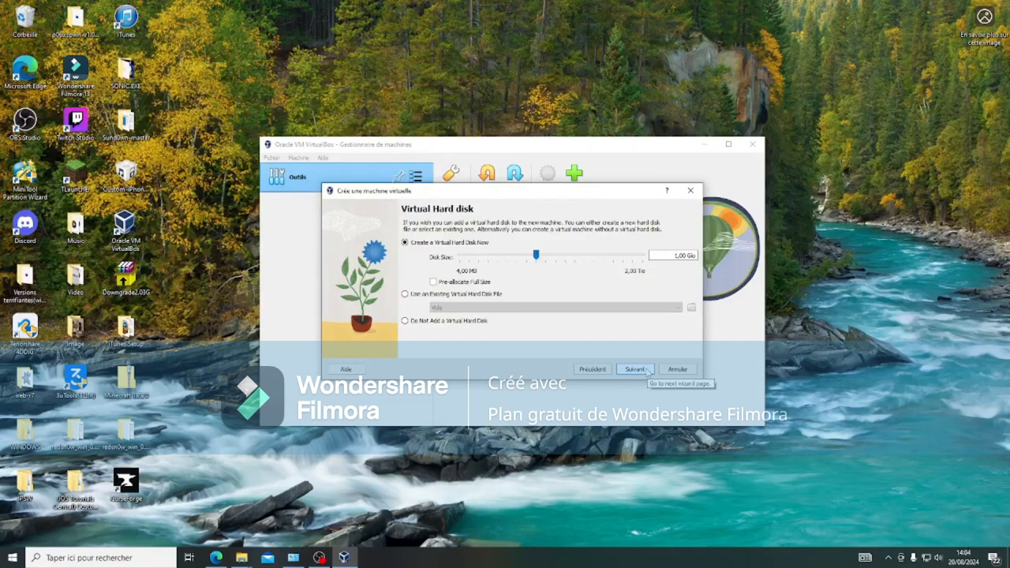
pyautogui.click(637, 370)
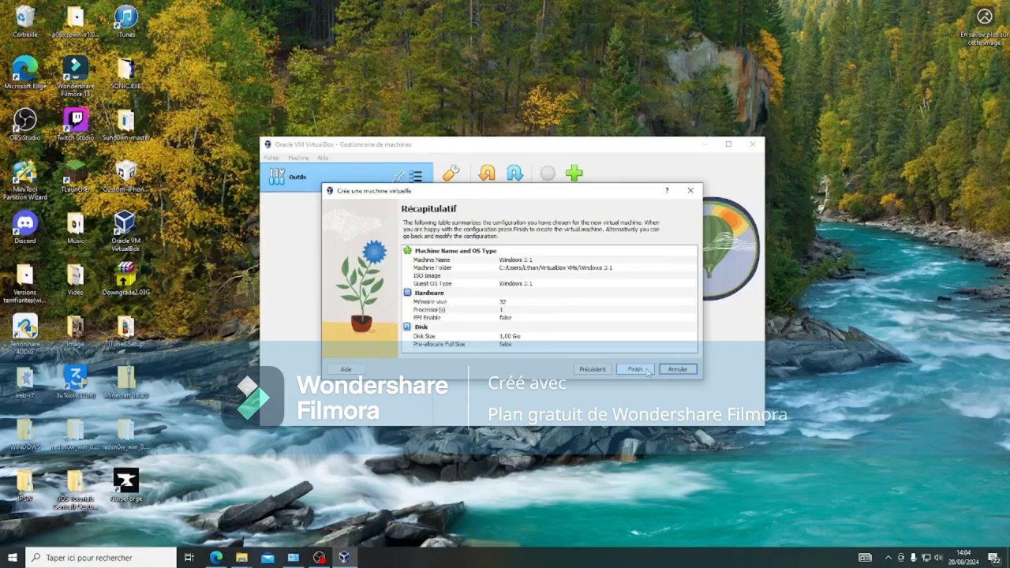
pyautogui.click(647, 371)
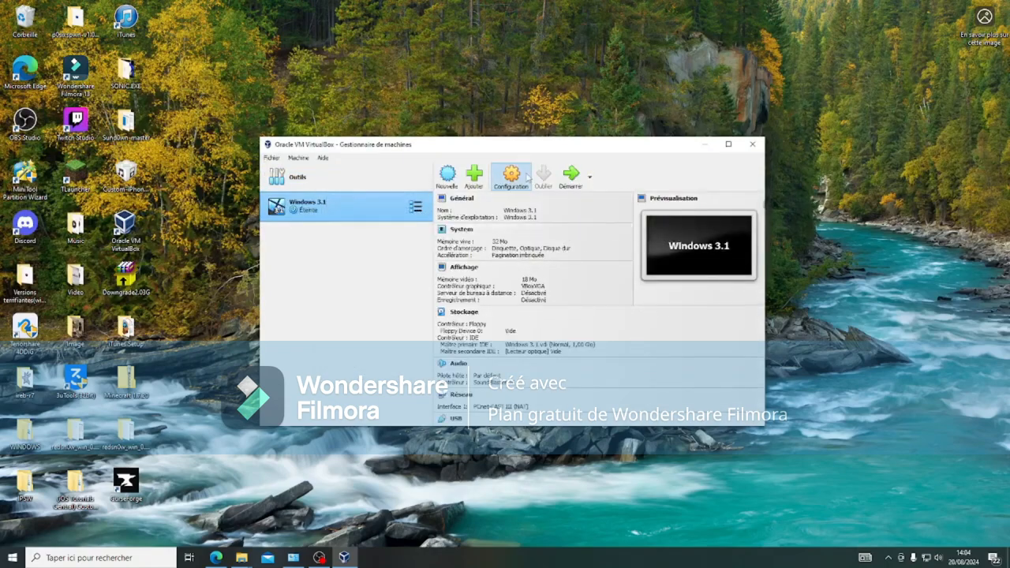
# Step: Attach the DISK01 image from the MS-DOS 6.22 folder to the Windows 3.1 machine's floppy drive
pyautogui.click(527, 177)
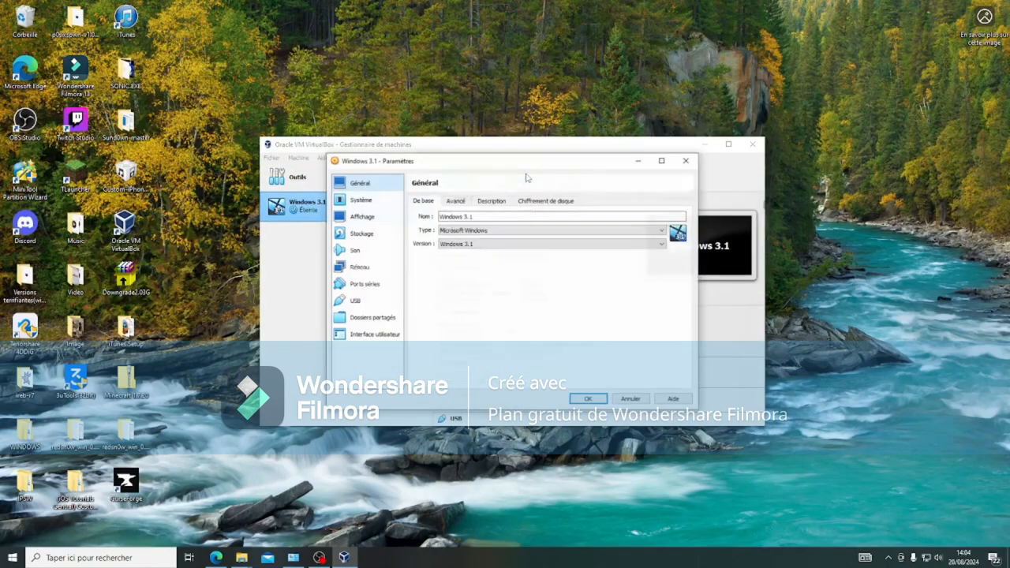
pyautogui.click(363, 233)
pyautogui.click(432, 226)
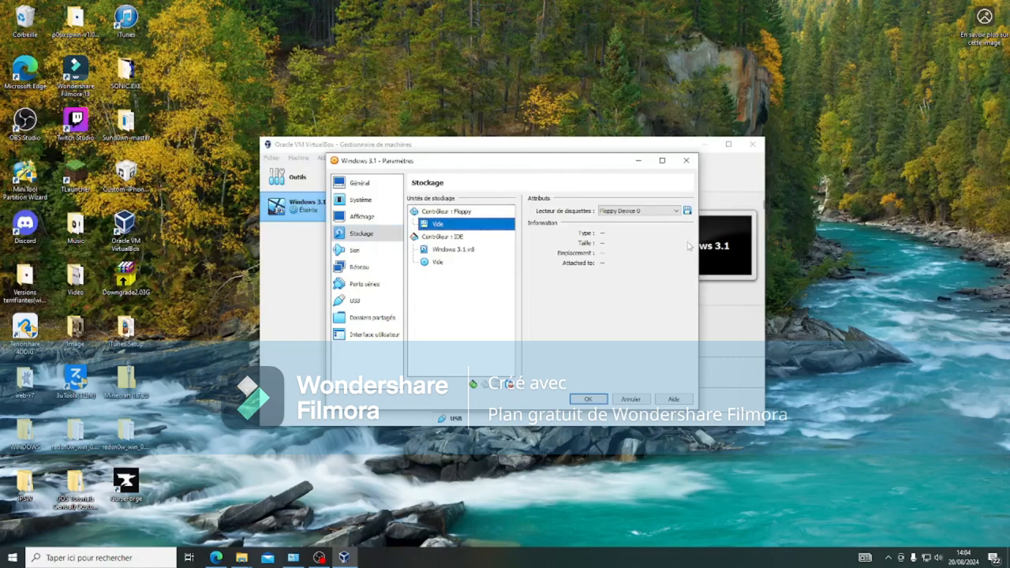
pyautogui.click(687, 211)
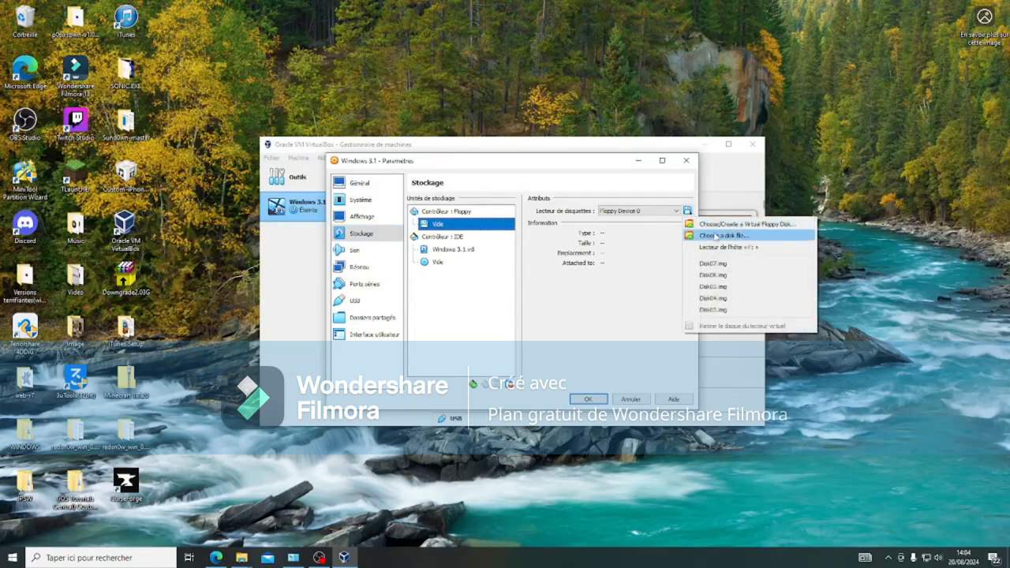
pyautogui.click(715, 235)
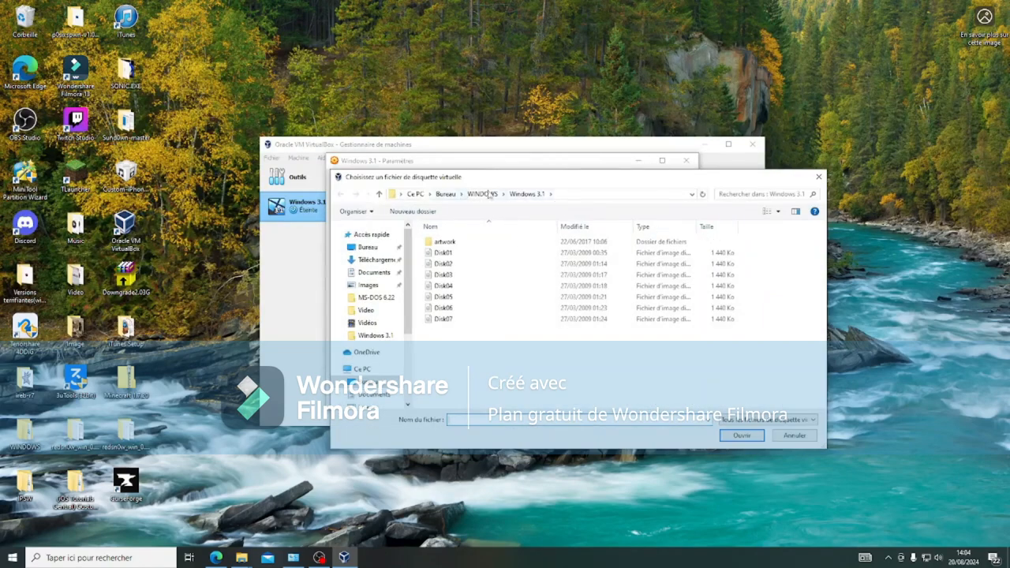
pyautogui.click(482, 194)
pyautogui.doubleClick(452, 242)
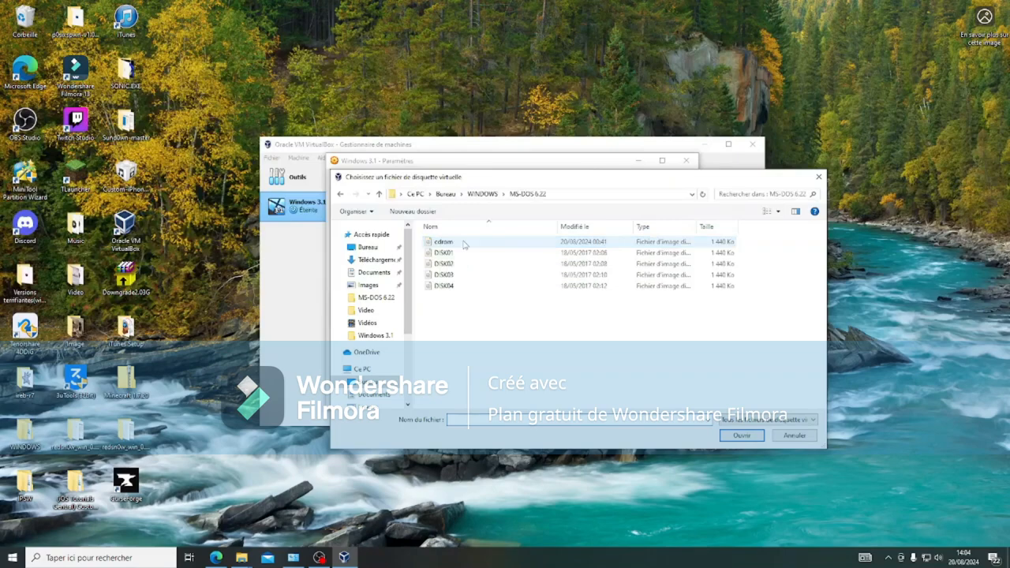
pyautogui.doubleClick(464, 254)
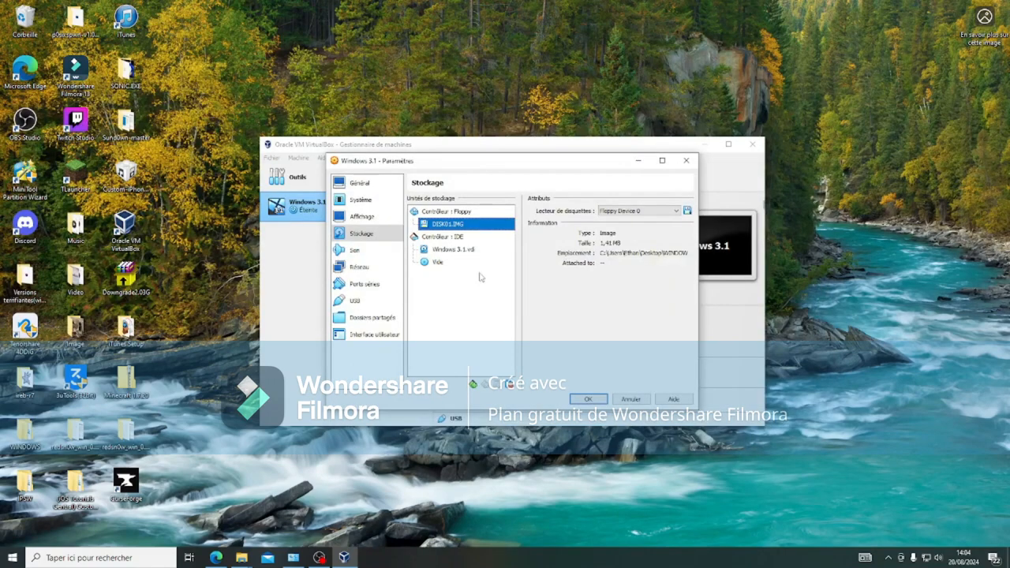
pyautogui.click(588, 398)
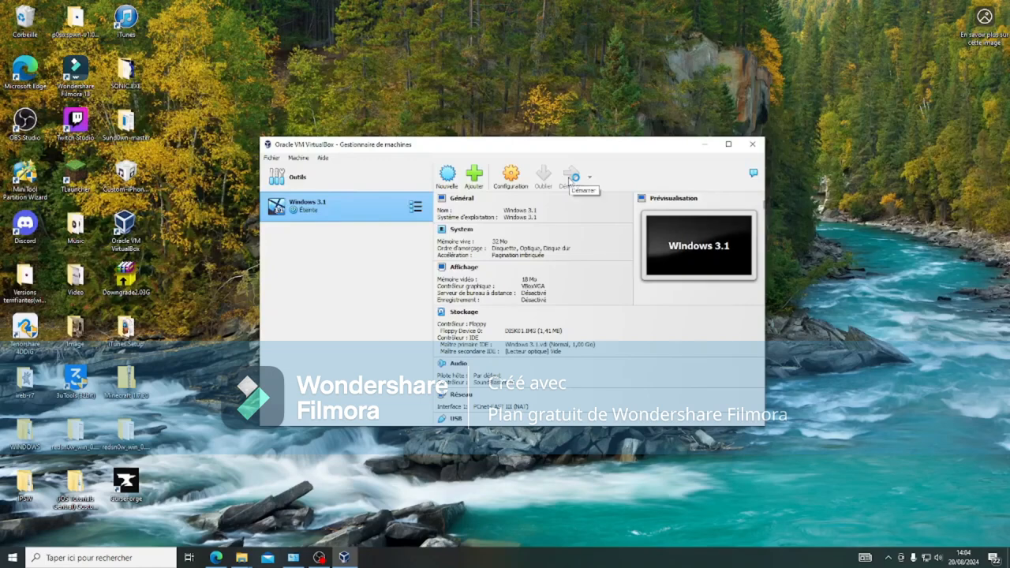
# Step: Start the Windows 3.1 machine and begin the MS-DOS 6.22 installation
pyautogui.click(569, 179)
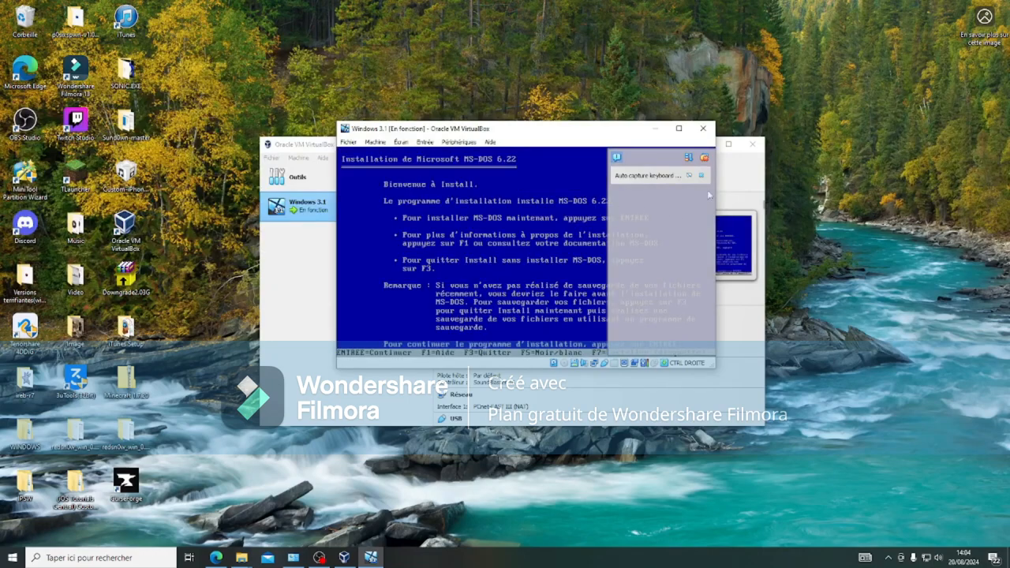
pyautogui.click(703, 158)
pyautogui.press('Return')
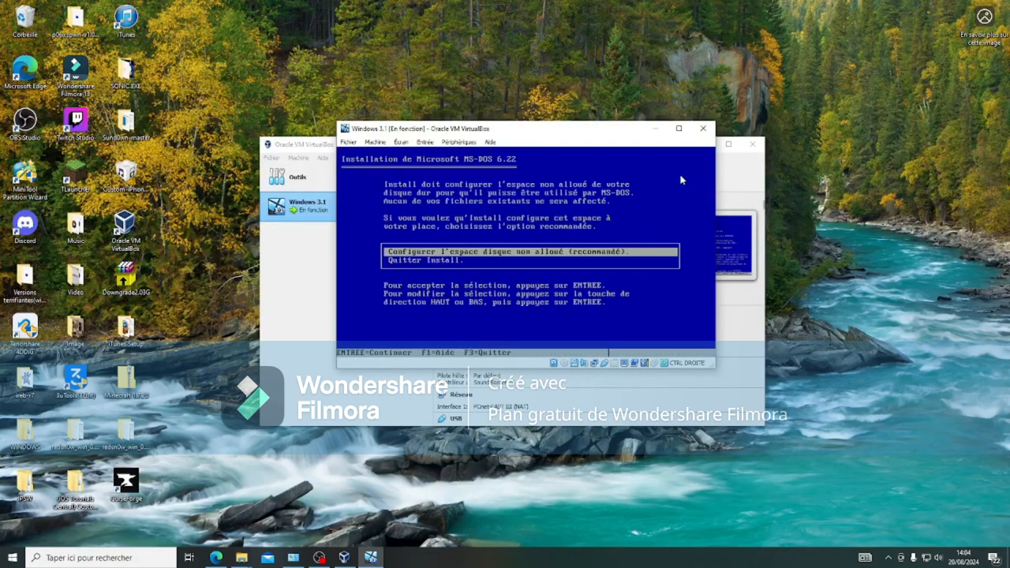
# Step: Configure the unallocated disk space with the recommended option and accept the France country and Français keyboard settings
pyautogui.press('Return')
pyautogui.press('Return')
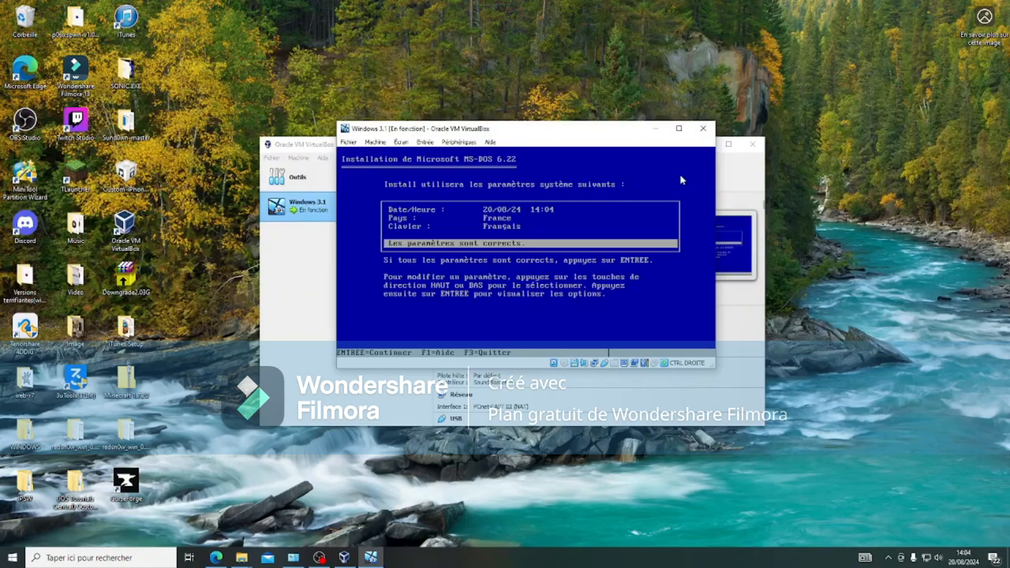
pyautogui.press('Return')
pyautogui.press('Return')
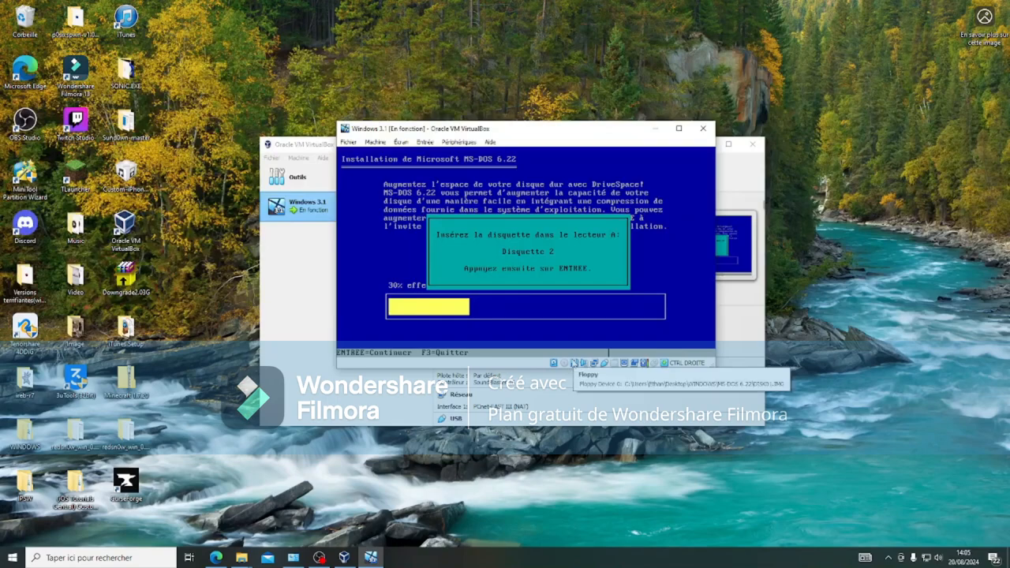
# Step: Insert the DISK02 image into the floppy drive and continue the MS-DOS installation
pyautogui.click(574, 363)
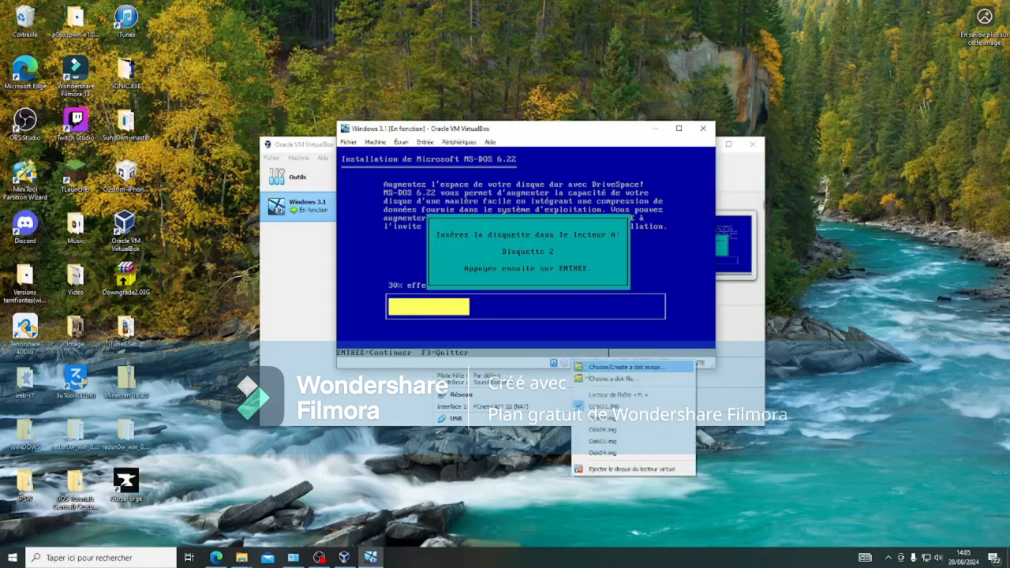
pyautogui.click(591, 380)
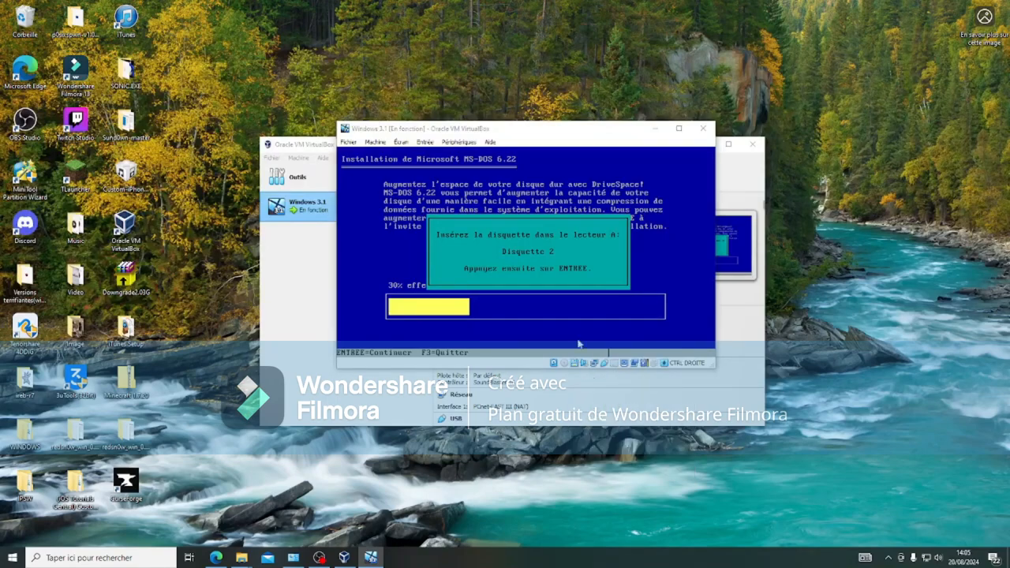
pyautogui.doubleClick(477, 221)
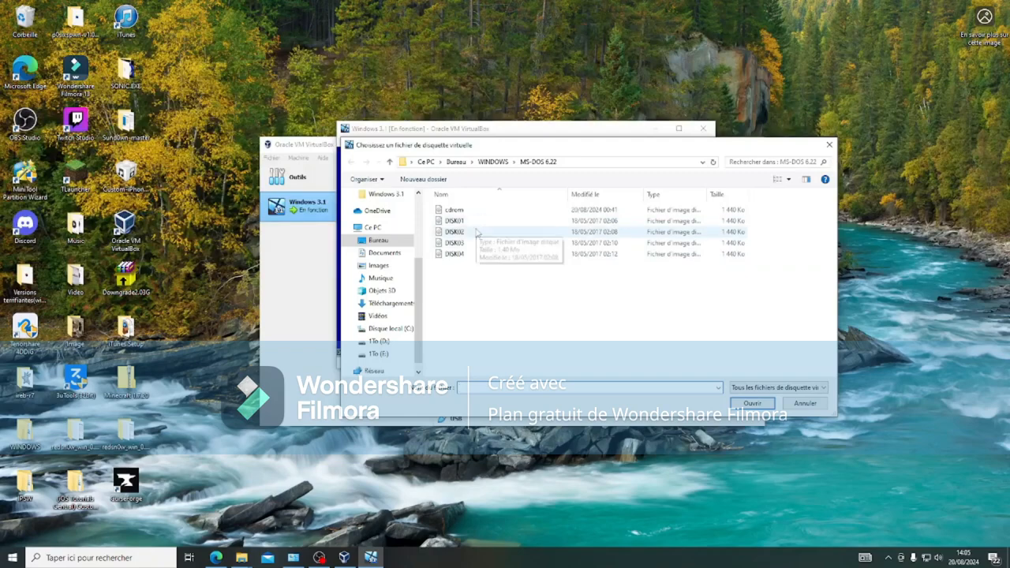
pyautogui.press('Return')
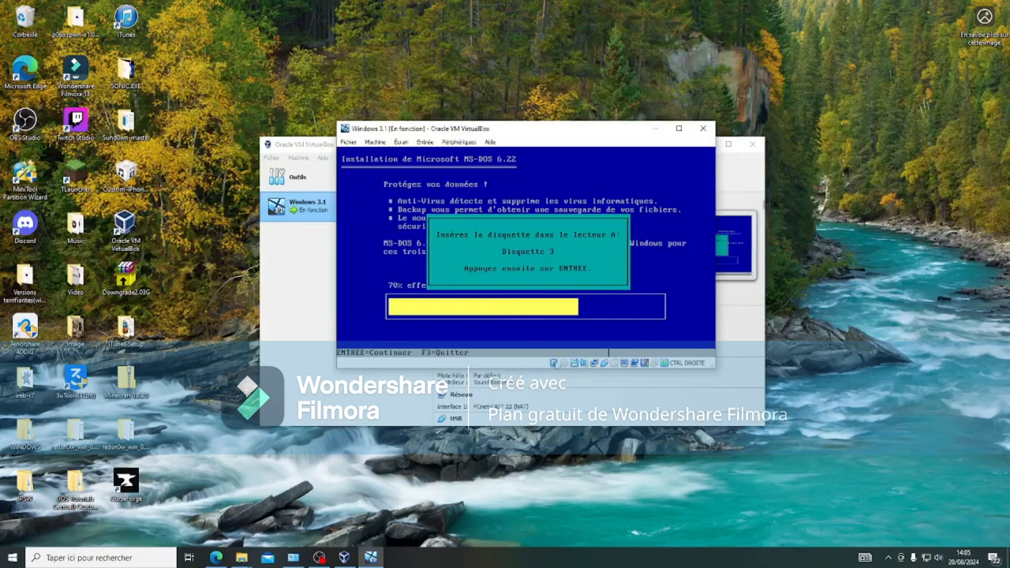
# Step: Insert the DISK03 image into the floppy drive and continue the MS-DOS installation
pyautogui.click(575, 364)
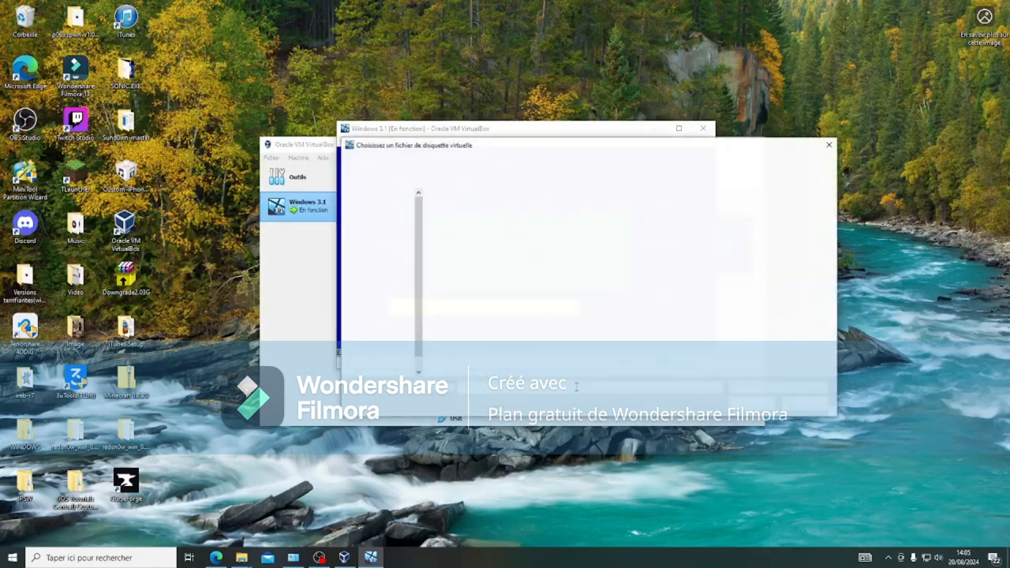
pyautogui.doubleClick(464, 244)
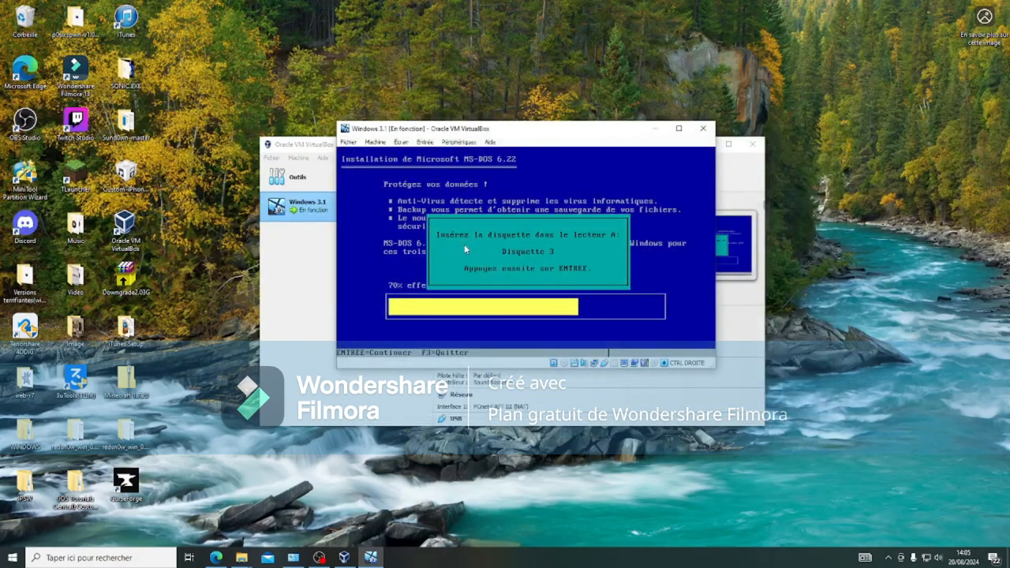
pyautogui.press('Return')
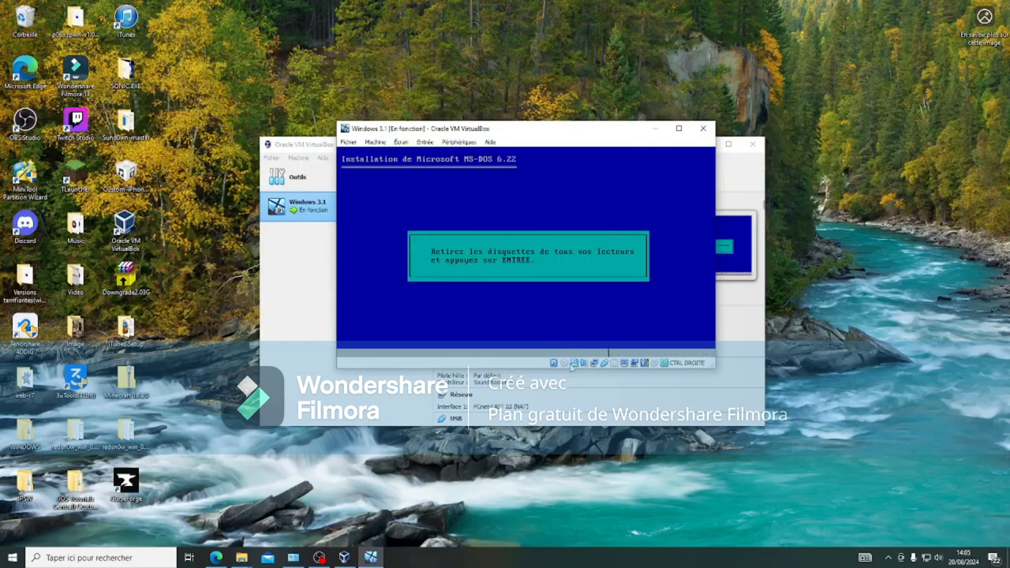
# Step: Eject the floppy disk, complete the MS-DOS installation and restart into MS-DOS
pyautogui.click(573, 363)
pyautogui.click(590, 410)
pyautogui.press('Return')
pyautogui.press('Return')
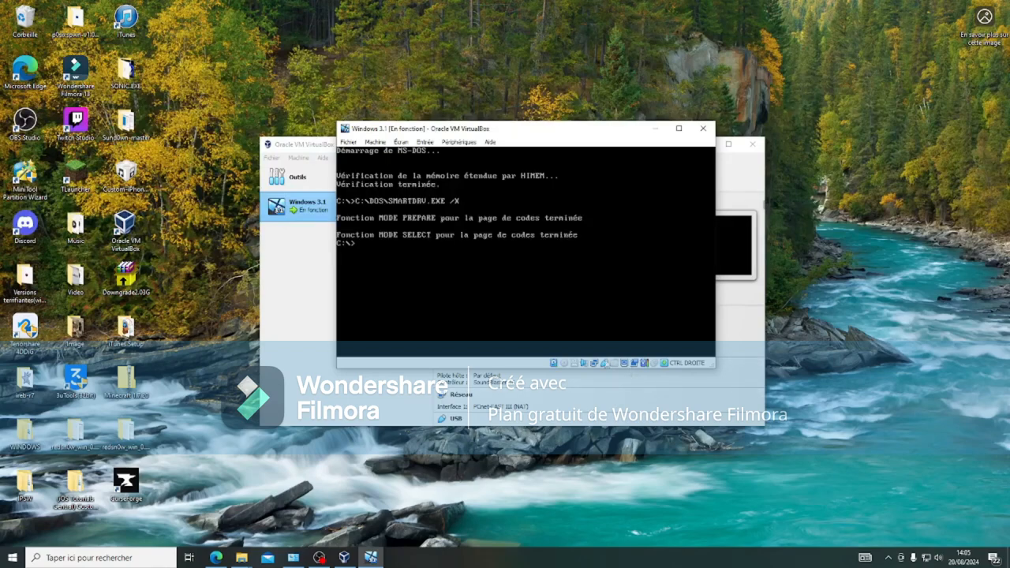
# Step: Insert the cdrom floppy image, switch to drive a: and run setup.bat to install the CD driver
pyautogui.click(578, 363)
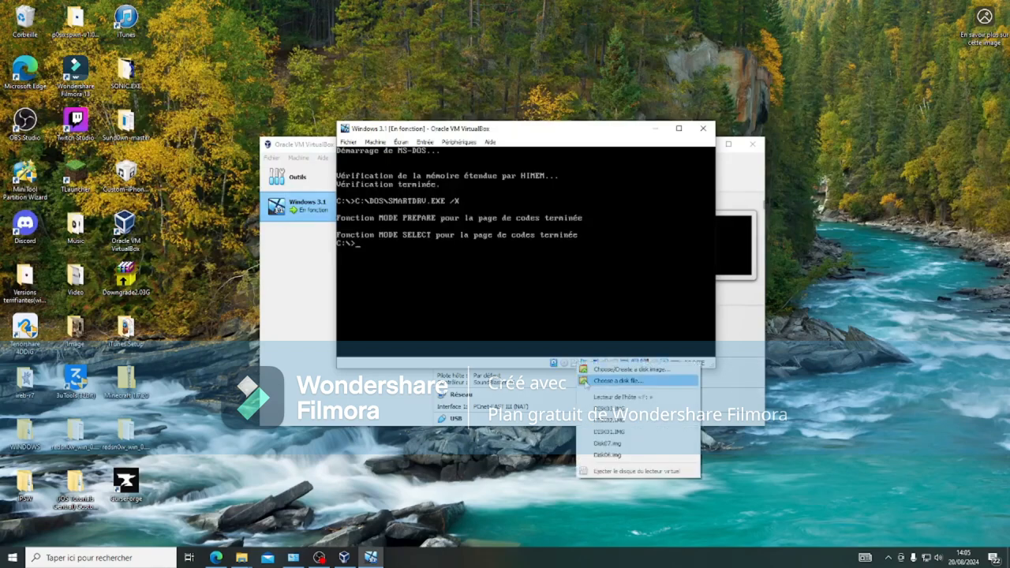
pyautogui.click(585, 382)
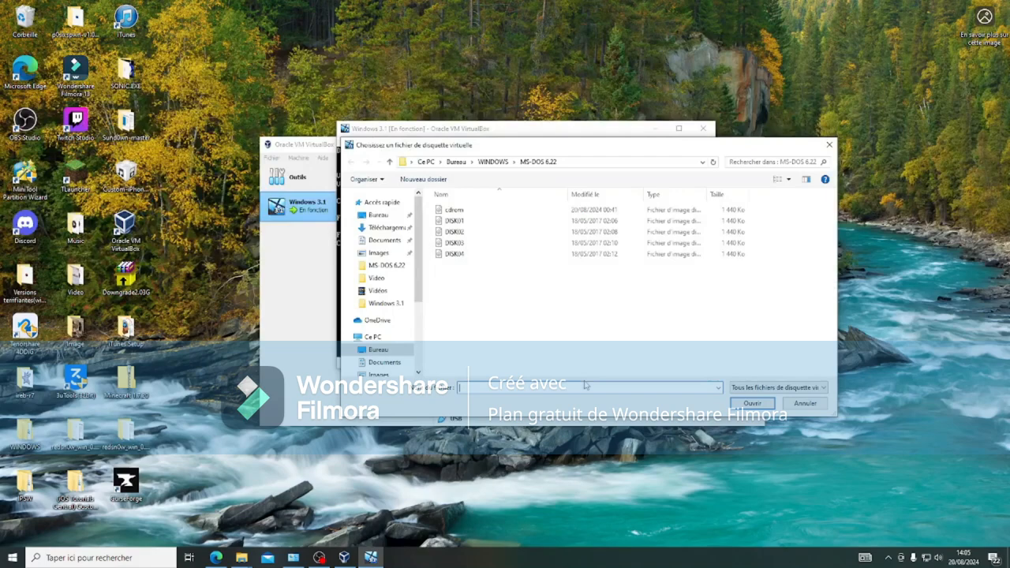
pyautogui.doubleClick(489, 210)
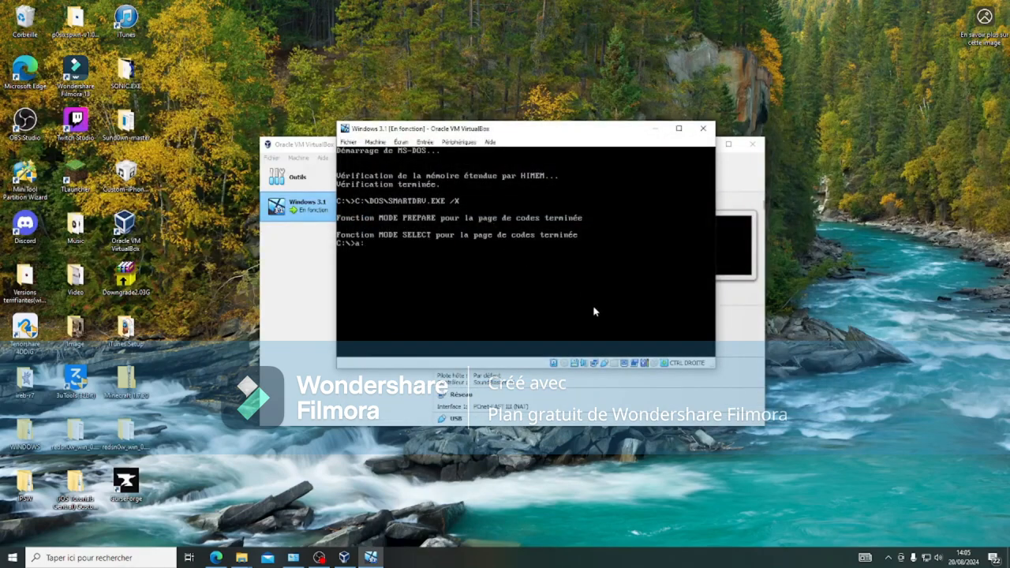
pyautogui.press('Return')
pyautogui.write('setup.bat')
pyautogui.press('Return')
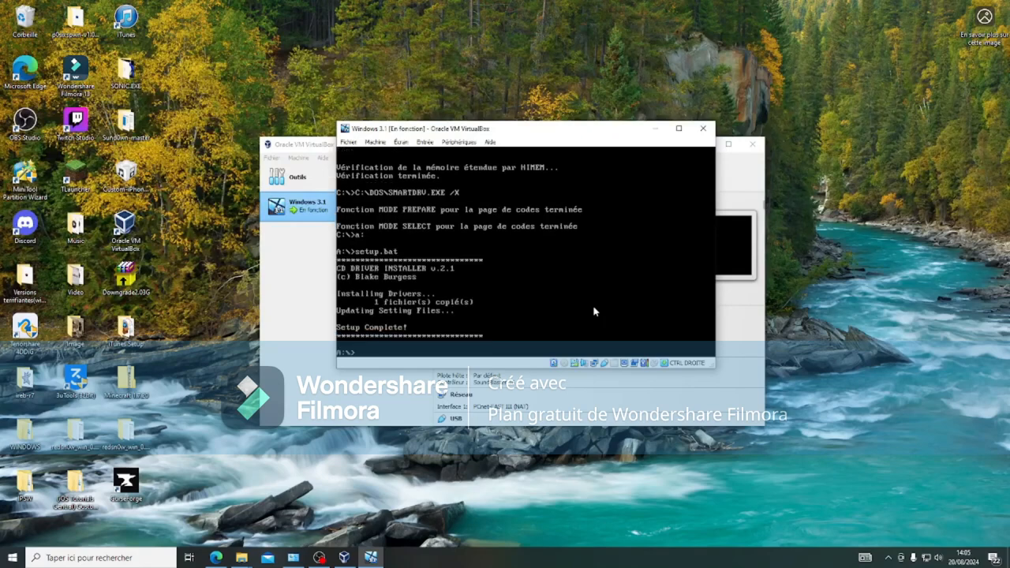
# Step: Eject the cdrom floppy image and reset the Windows 3.1 virtual machine
pyautogui.click(575, 363)
pyautogui.click(605, 402)
pyautogui.hotkey('ctrl', 'r')
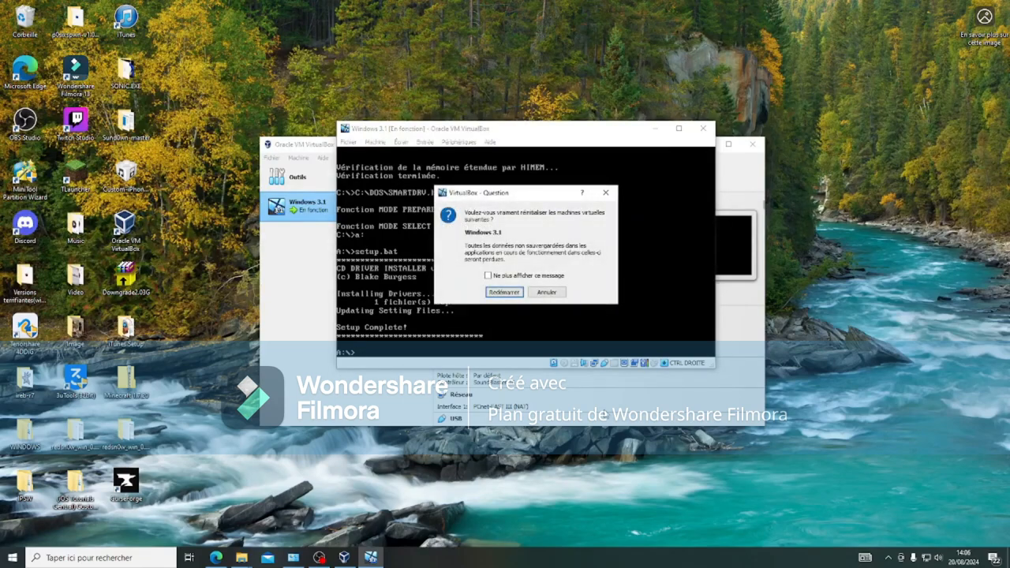
pyautogui.click(498, 294)
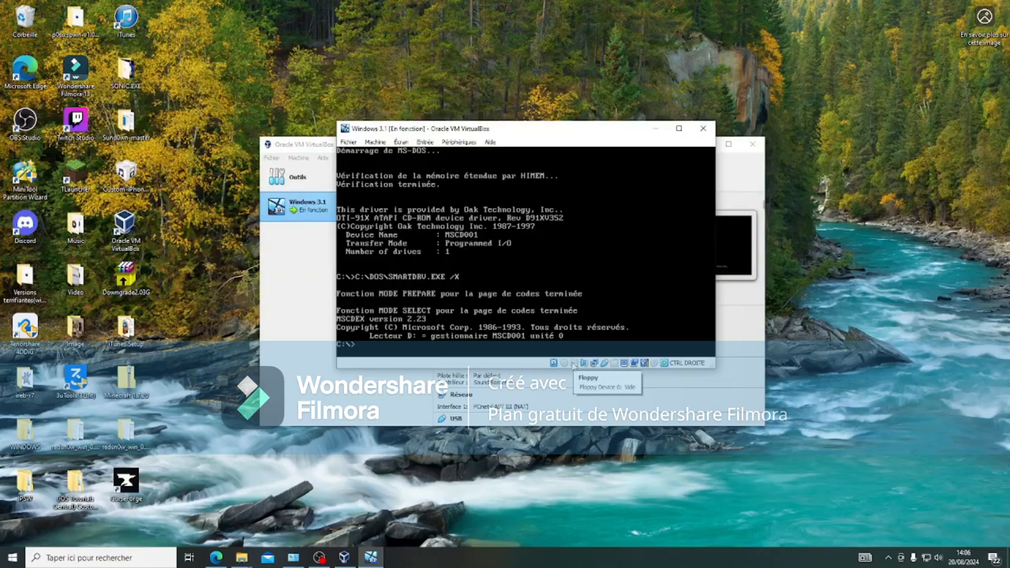
# Step: Insert the Disk01 floppy image from the Windows 3.1 folder inside WINDOWS into the virtual floppy drive
pyautogui.click(574, 363)
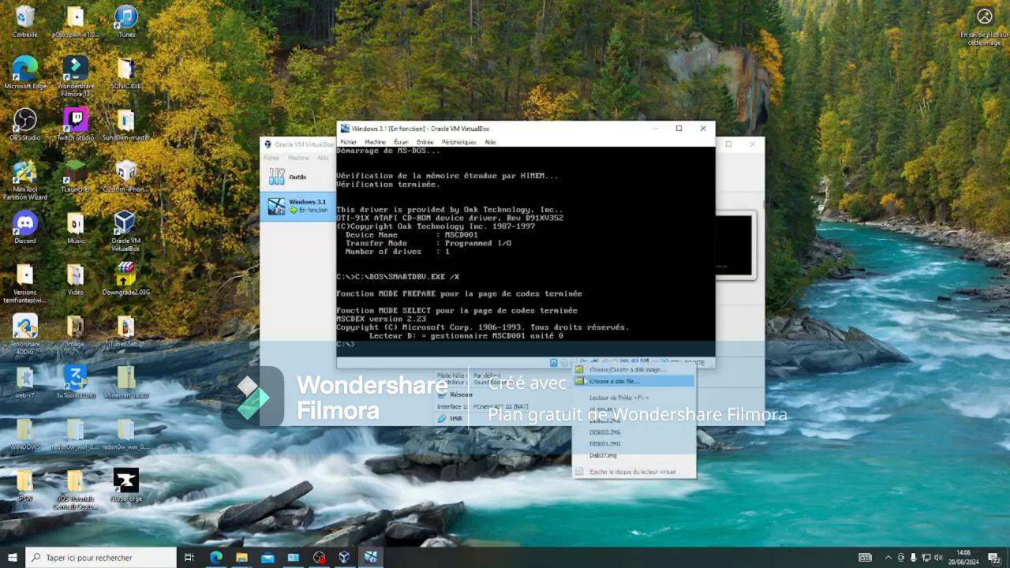
pyautogui.click(584, 381)
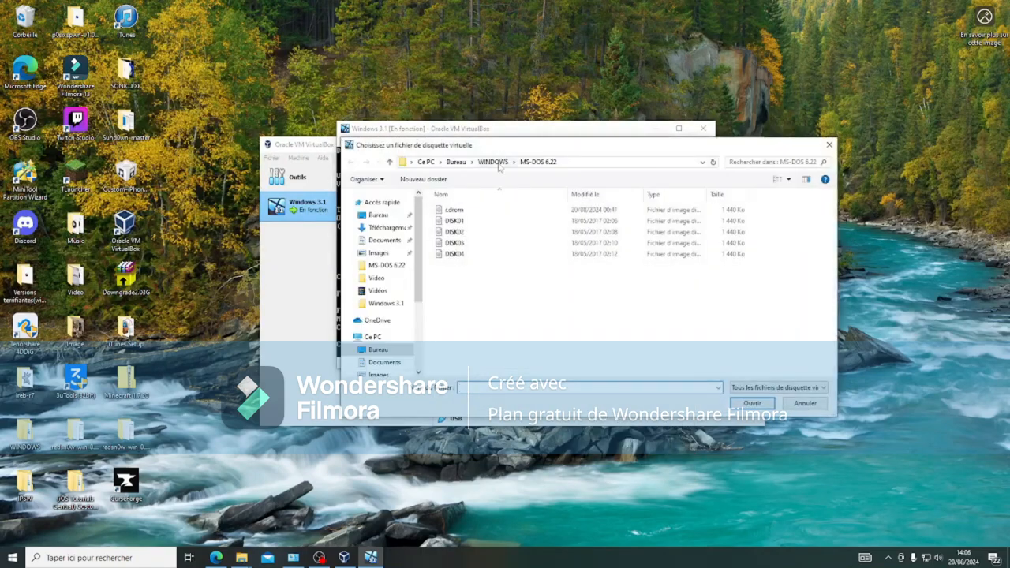
pyautogui.click(488, 161)
pyautogui.doubleClick(471, 224)
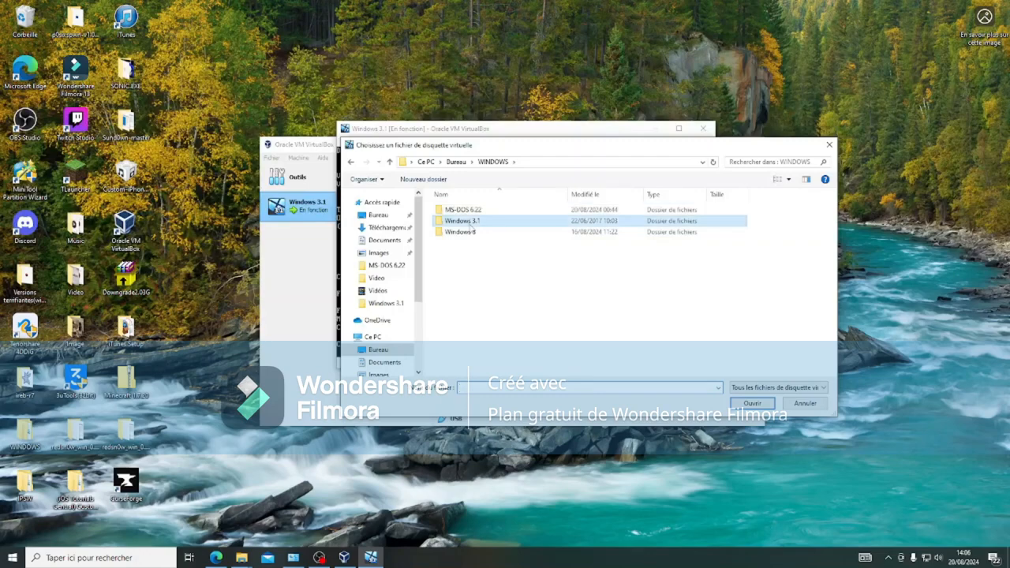
pyautogui.doubleClick(471, 221)
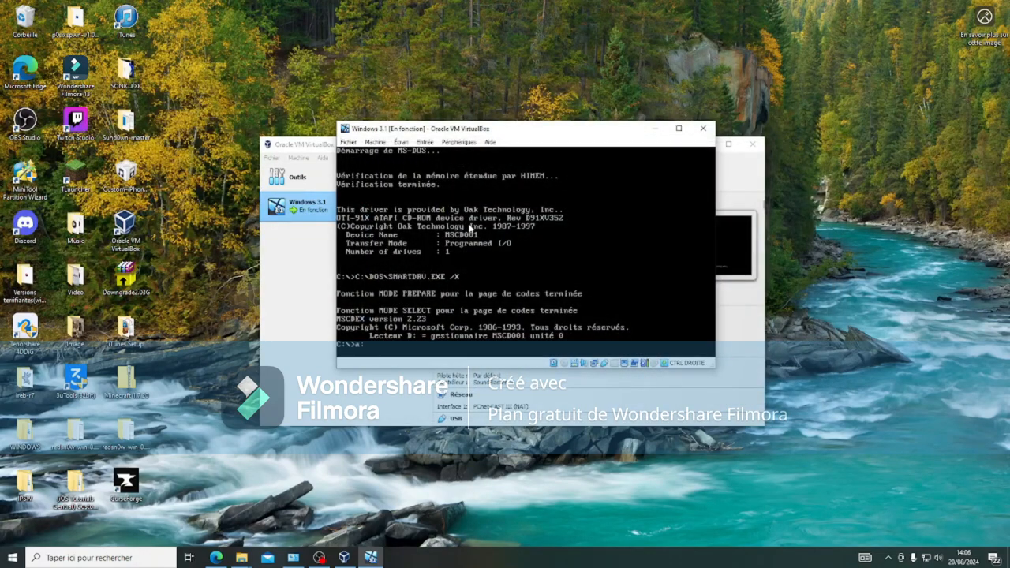
# Step: Switch to drive a:, run install and start the Windows 3.1 installation
pyautogui.press('Return')
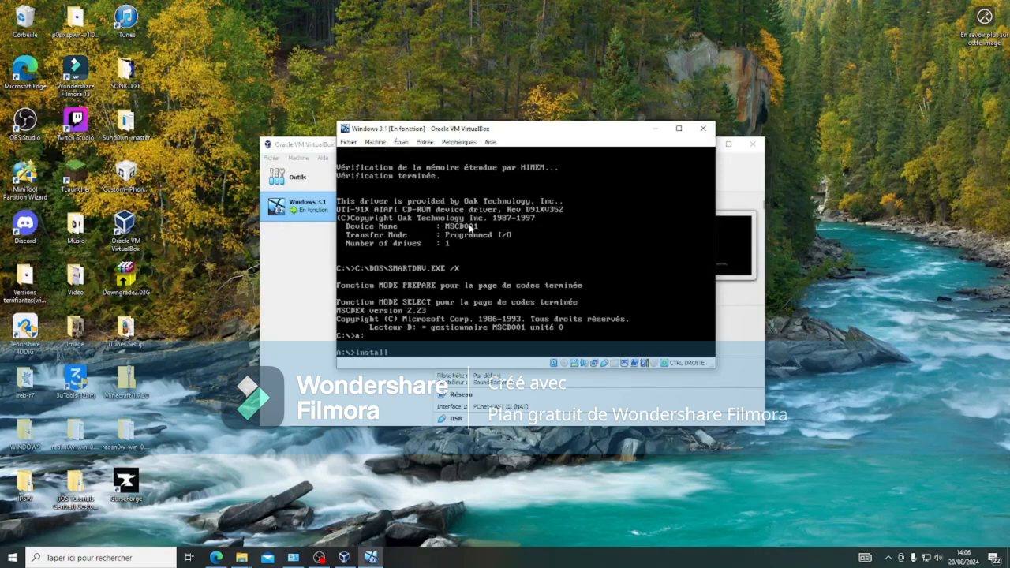
pyautogui.press('Return')
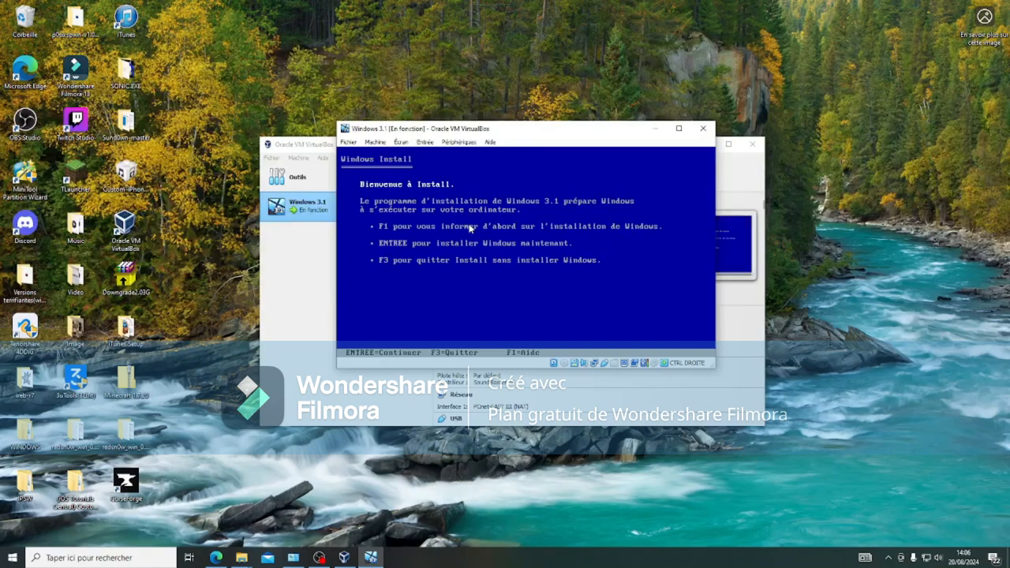
pyautogui.press('Return')
pyautogui.press('Return')
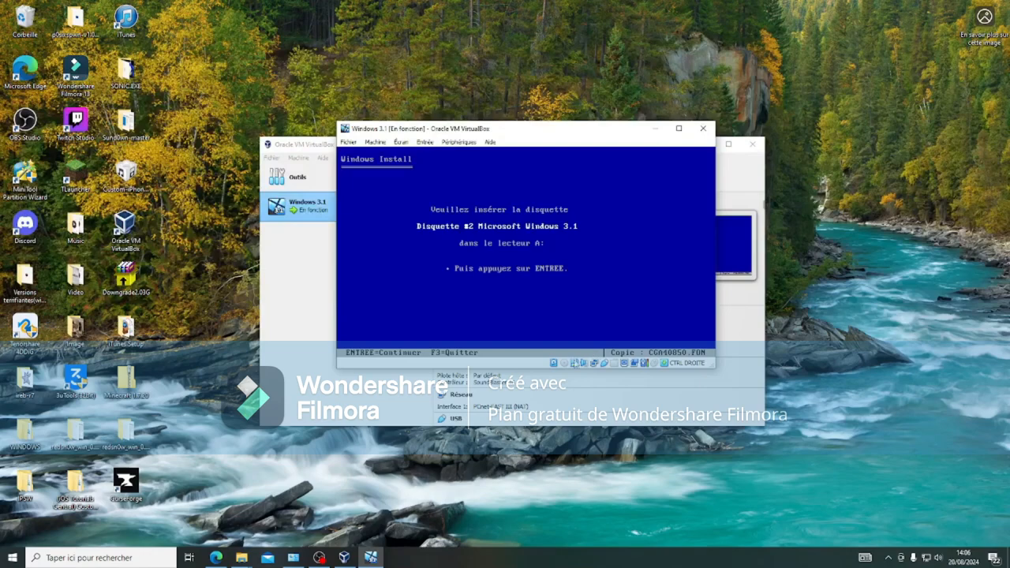
# Step: Insert the Disk02 floppy image and continue the Windows 3.1 installation
pyautogui.click(575, 363)
pyautogui.click(616, 378)
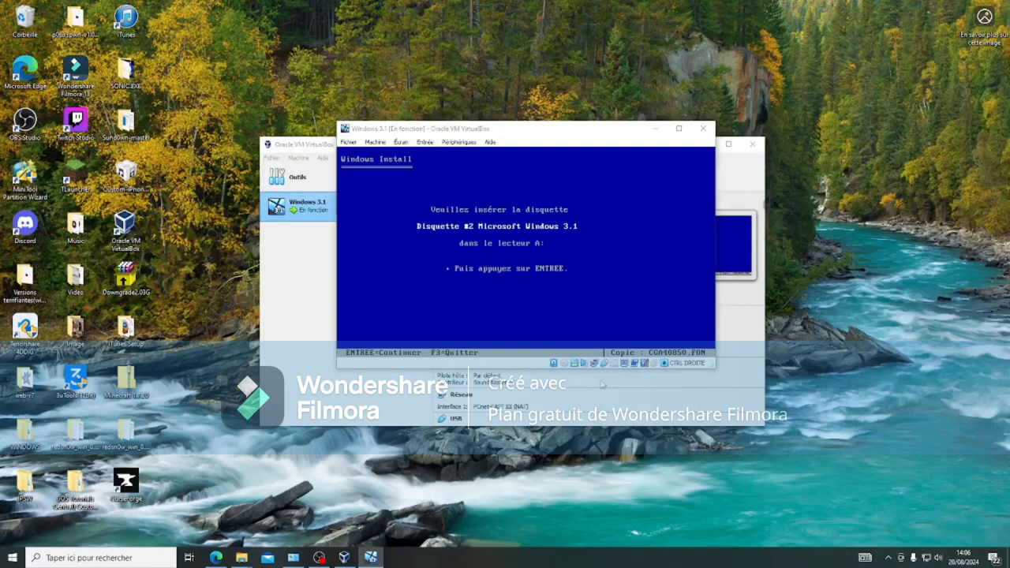
pyautogui.doubleClick(467, 230)
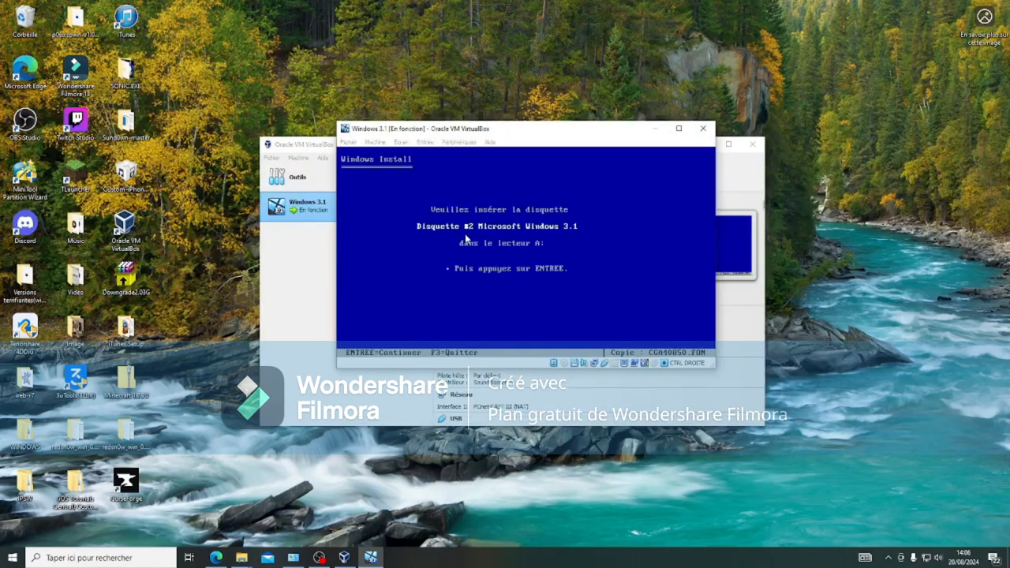
pyautogui.press('Return')
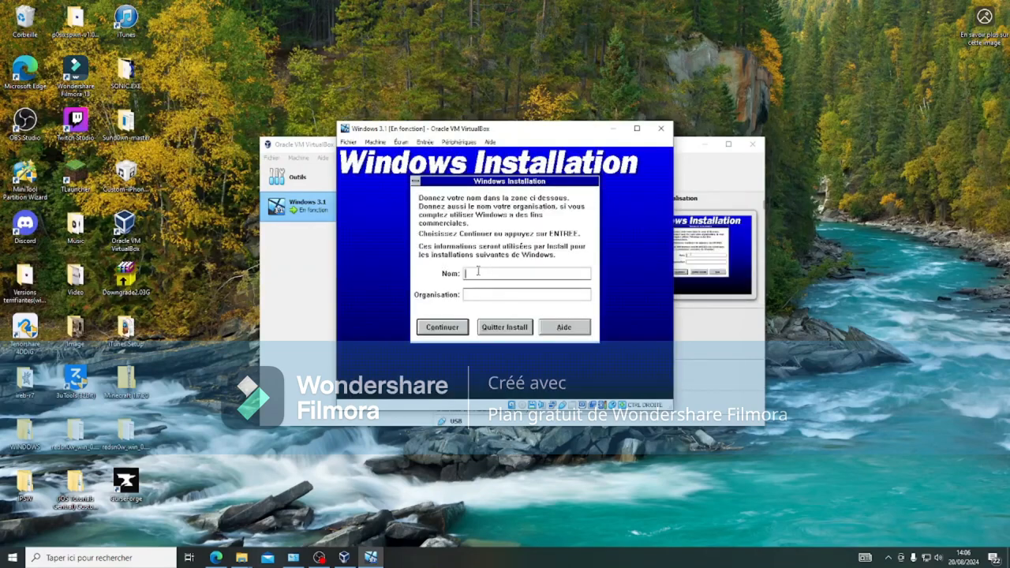
# Step: Register the installation under the name Windows 3.1, leave the organisation empty and confirm the details
pyautogui.write('Windows')
pyautogui.write('3.1')
pyautogui.press('Return')
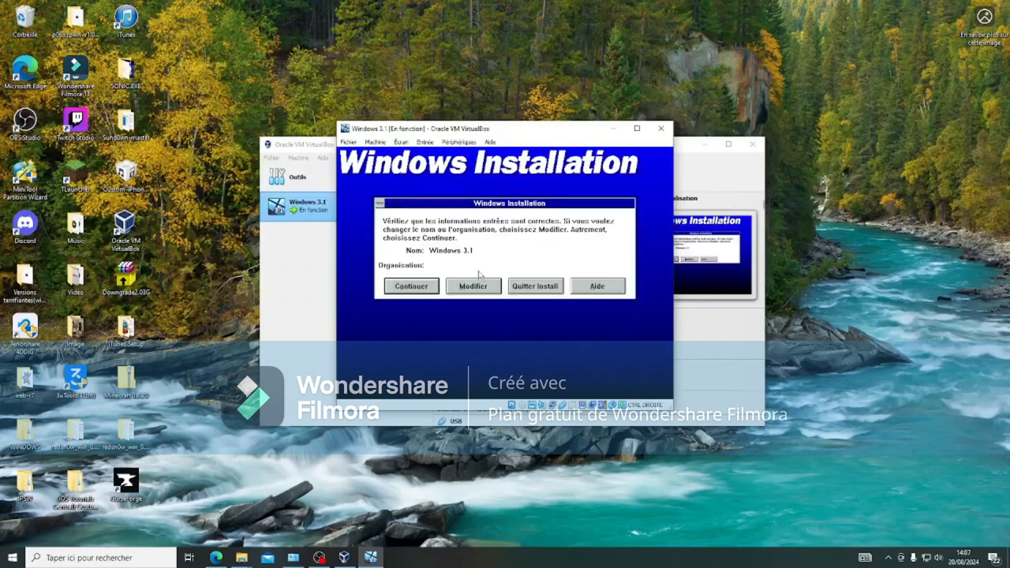
pyautogui.click(404, 287)
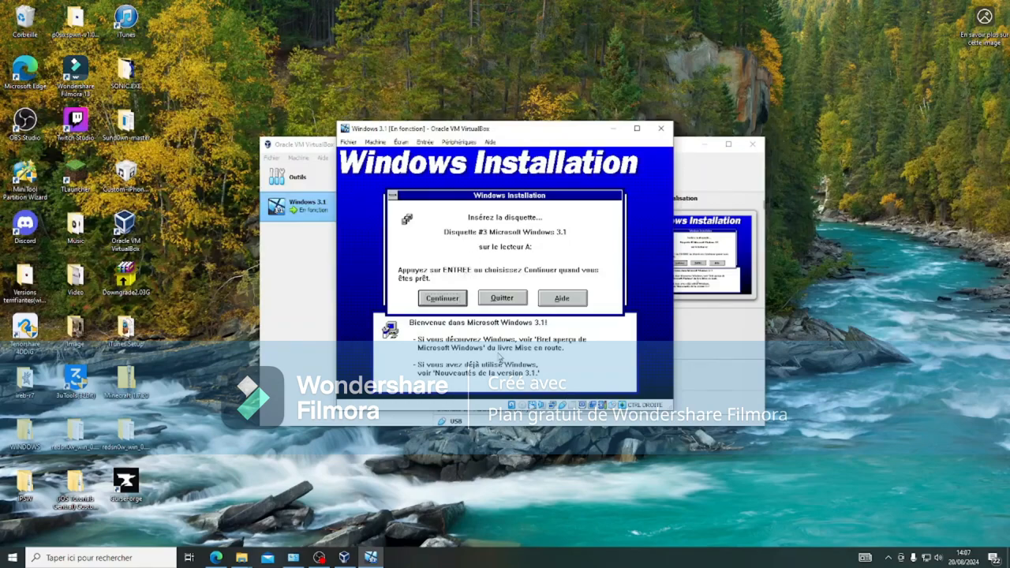
# Step: Insert the Disk03 floppy image and continue the Windows 3.1 installation
pyautogui.click(532, 404)
pyautogui.click(584, 422)
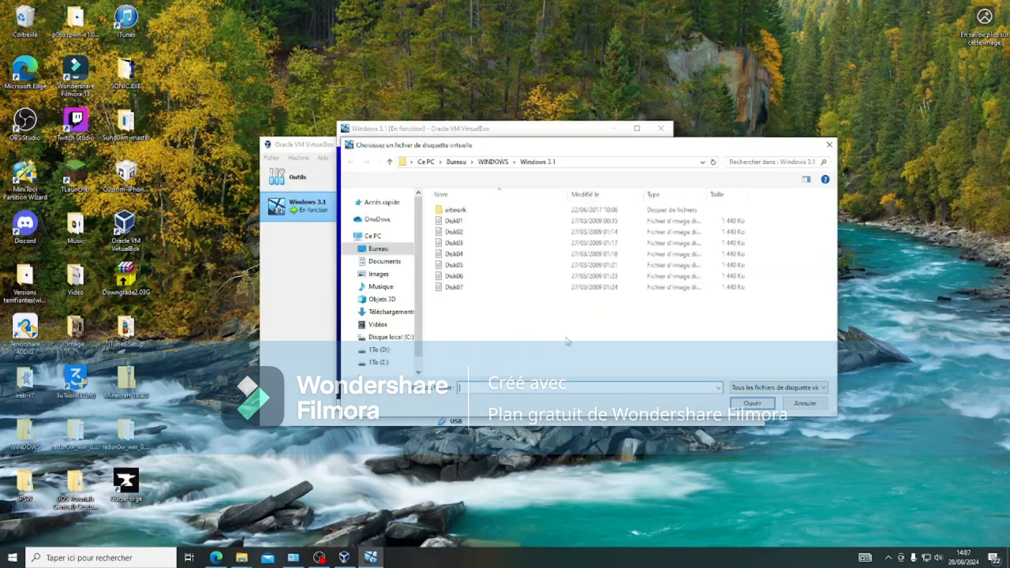
pyautogui.click(453, 244)
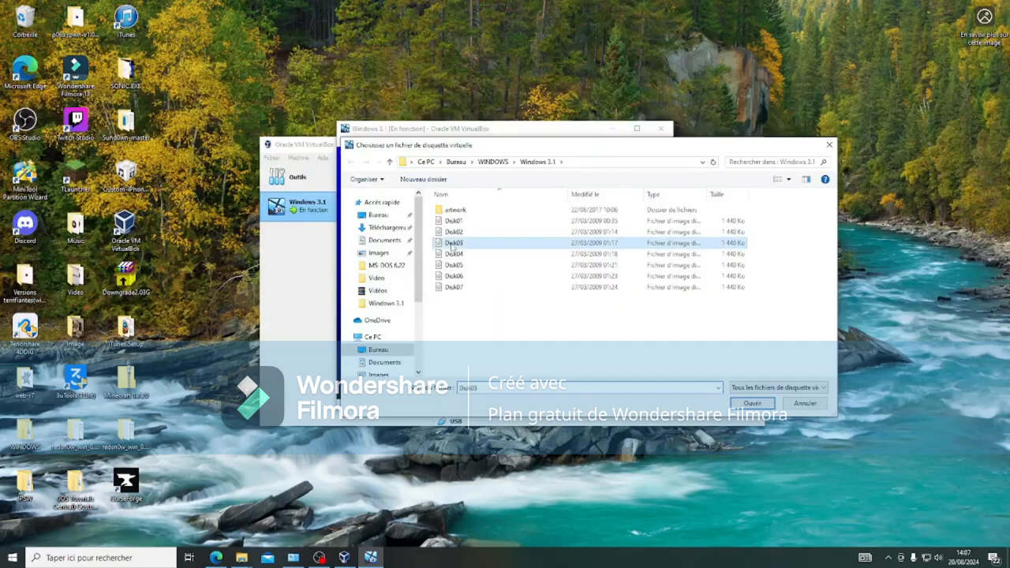
pyautogui.doubleClick(452, 243)
pyautogui.press('Return')
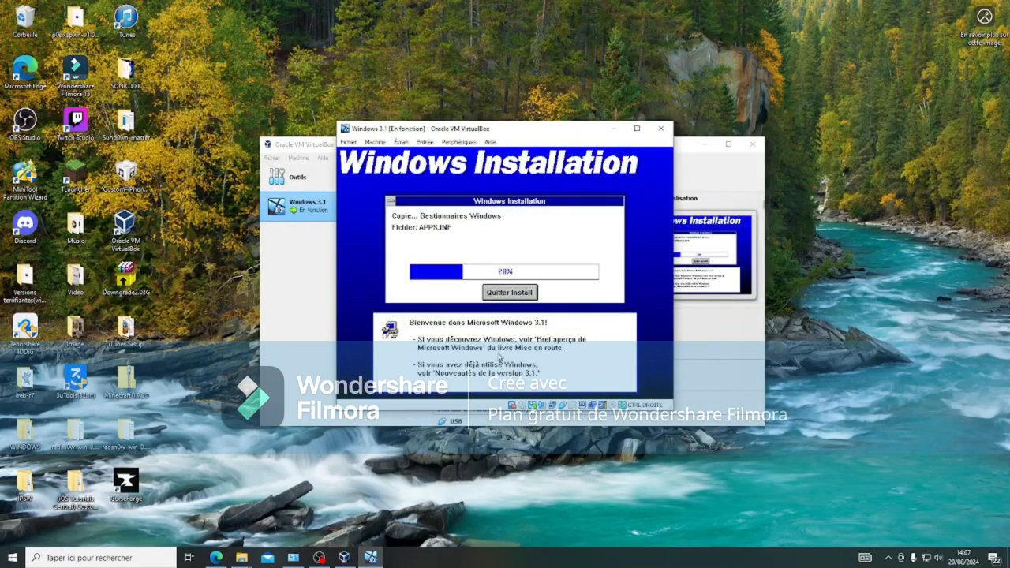
# Step: Insert the Disk04 floppy image and continue the Windows 3.1 installation
pyautogui.click(538, 405)
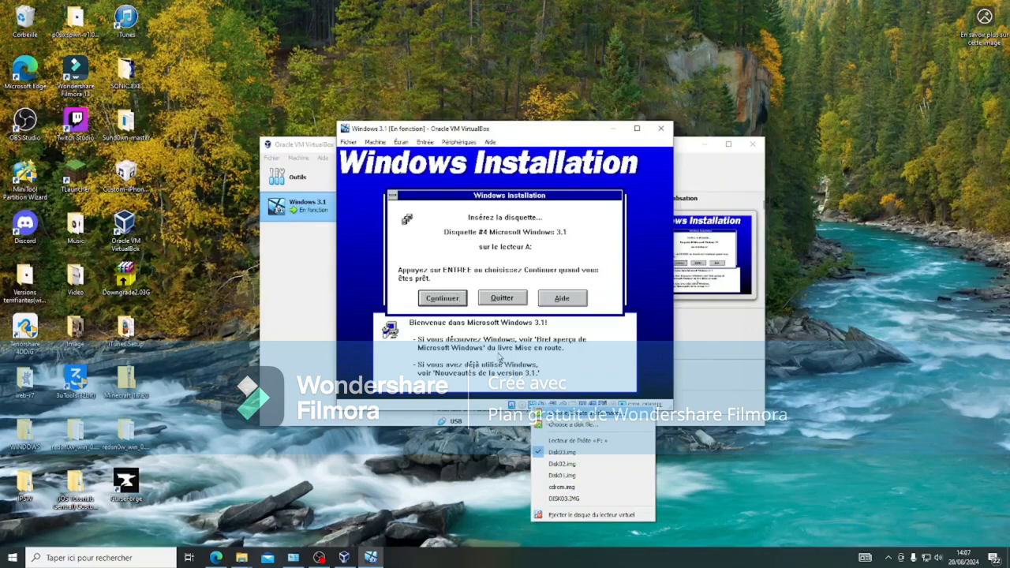
pyautogui.click(553, 433)
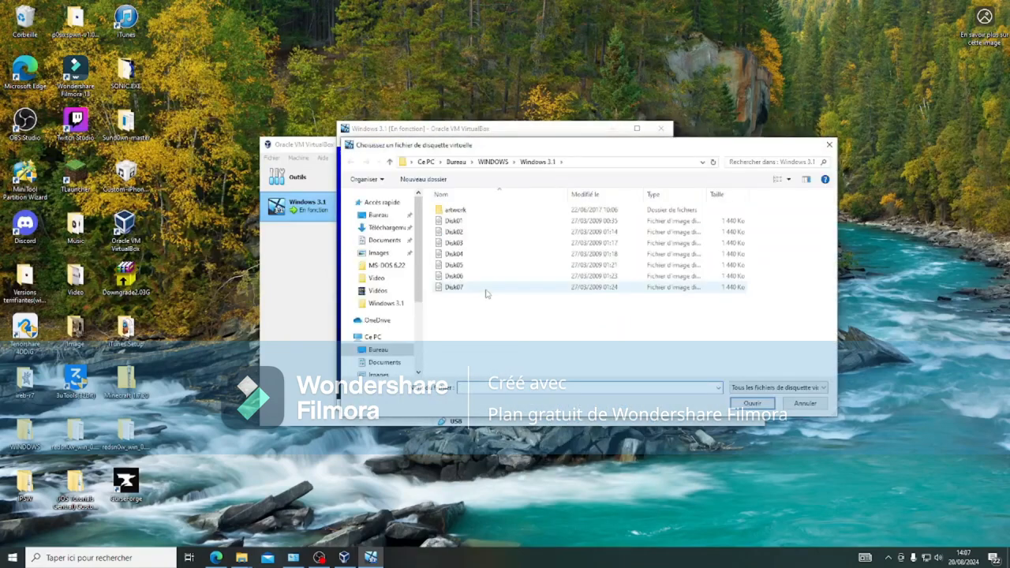
pyautogui.doubleClick(472, 256)
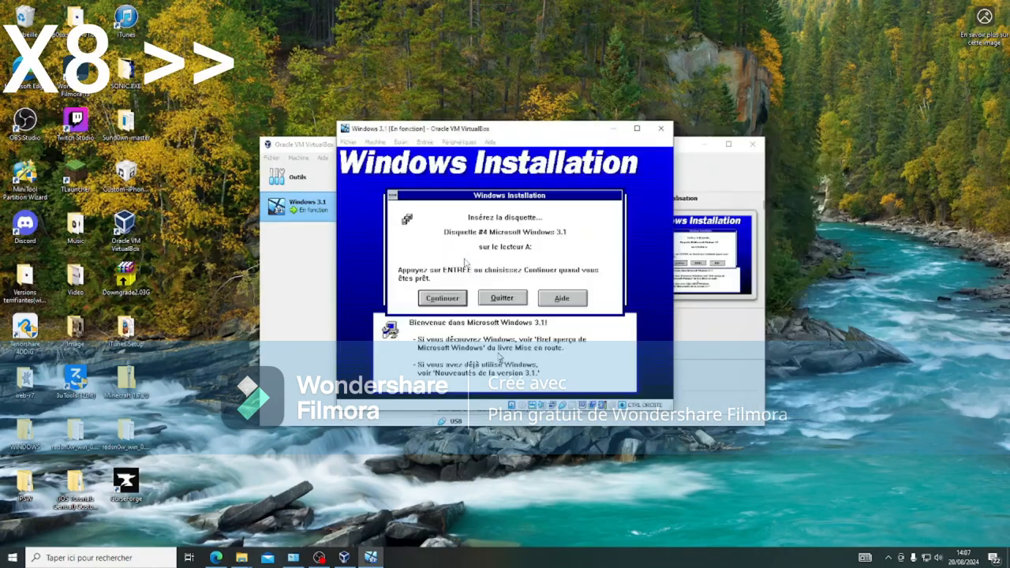
pyautogui.press('Return')
# Step: Insert the Disk05 floppy image and continue the Windows 3.1 installation
pyautogui.click(534, 405)
pyautogui.click(552, 432)
pyautogui.doubleClick(479, 266)
pyautogui.press('Return')
# Step: Supply the Disk06 and Disk07 floppy images as the installer requests them and continue the Windows 3.1 installation
pyautogui.click(533, 405)
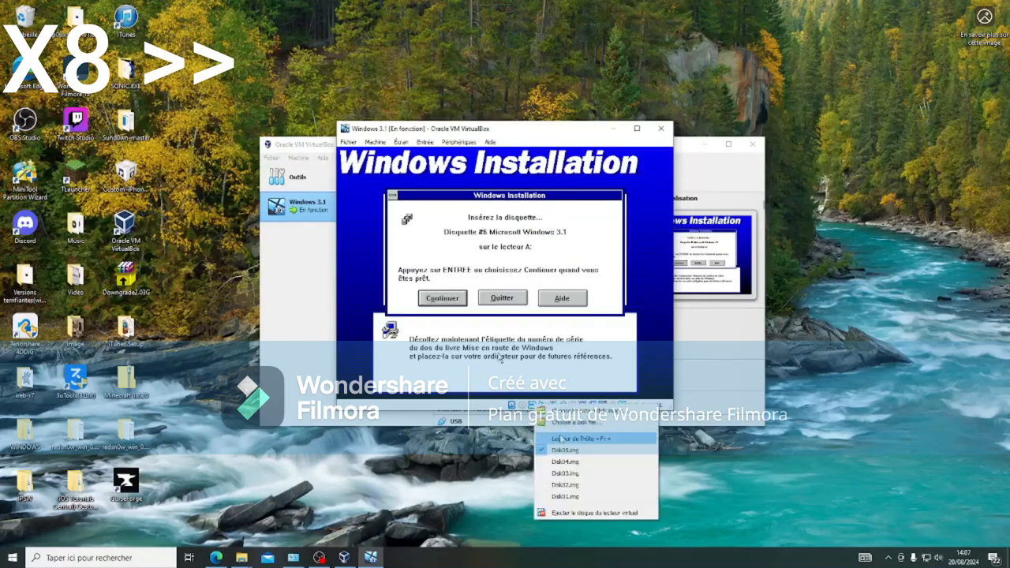
pyautogui.click(552, 431)
pyautogui.doubleClick(466, 295)
pyautogui.click(533, 405)
pyautogui.click(552, 432)
pyautogui.doubleClick(464, 290)
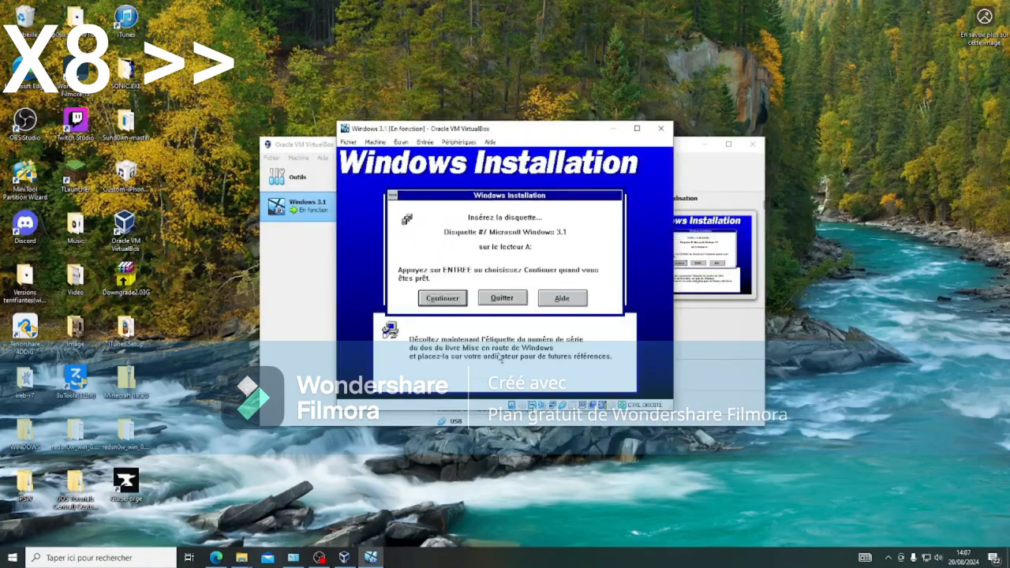
pyautogui.click(464, 297)
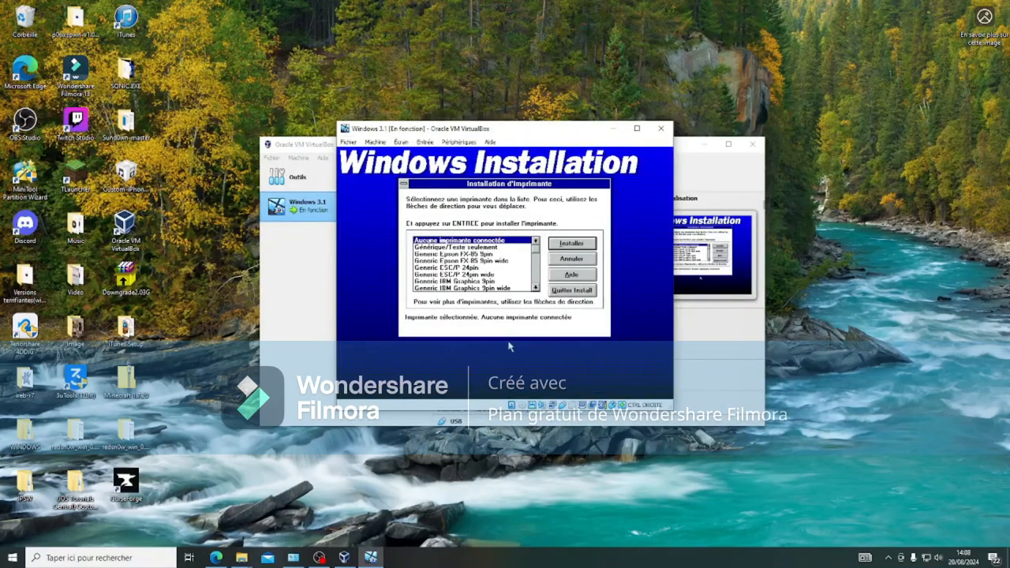
# Step: Continue without a printer and complete the application search, choosing Autre nom for C:\DOS\EDIT.COM and cancelling the read of drive D
pyautogui.click(556, 245)
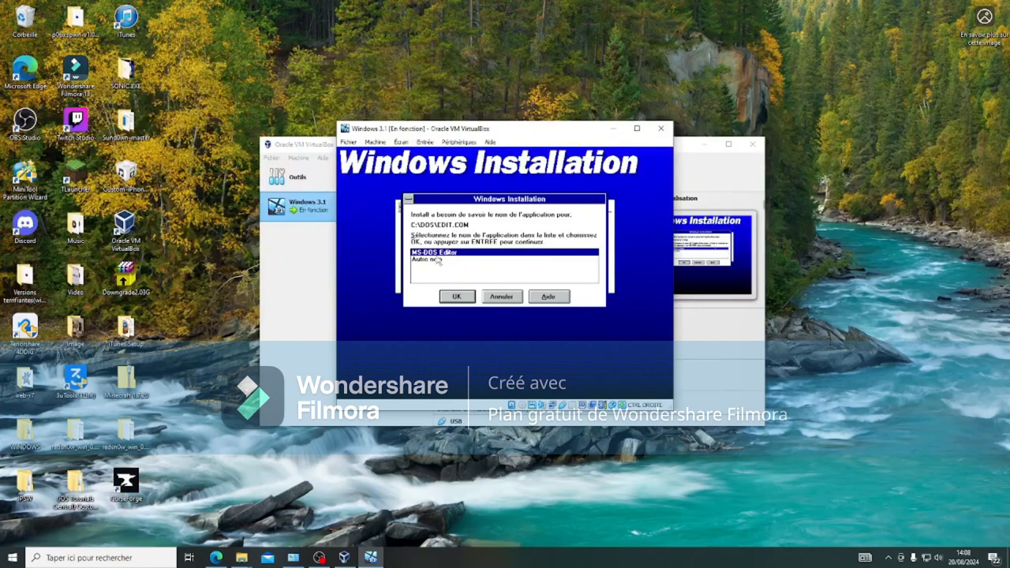
pyautogui.click(438, 260)
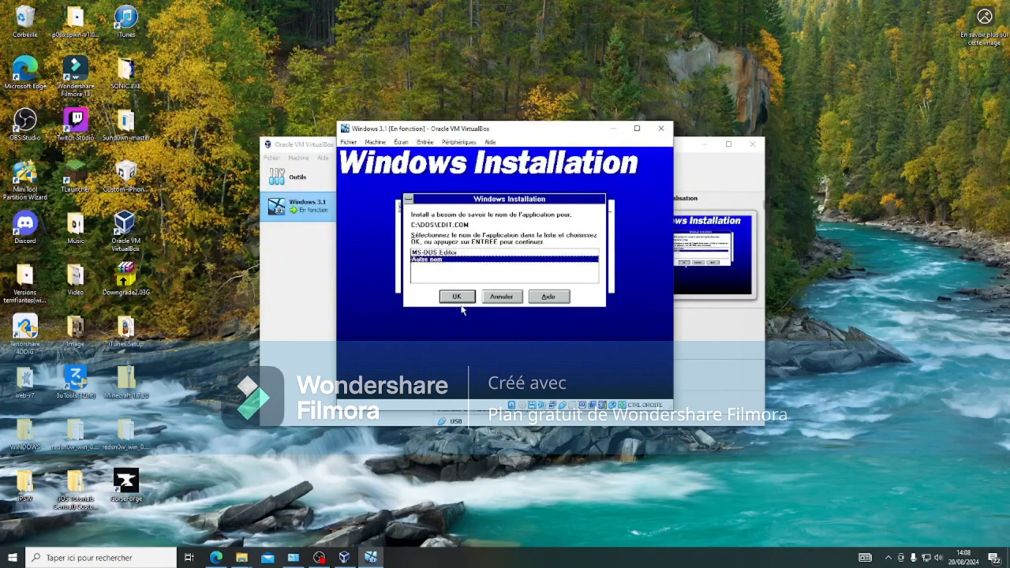
pyautogui.click(464, 297)
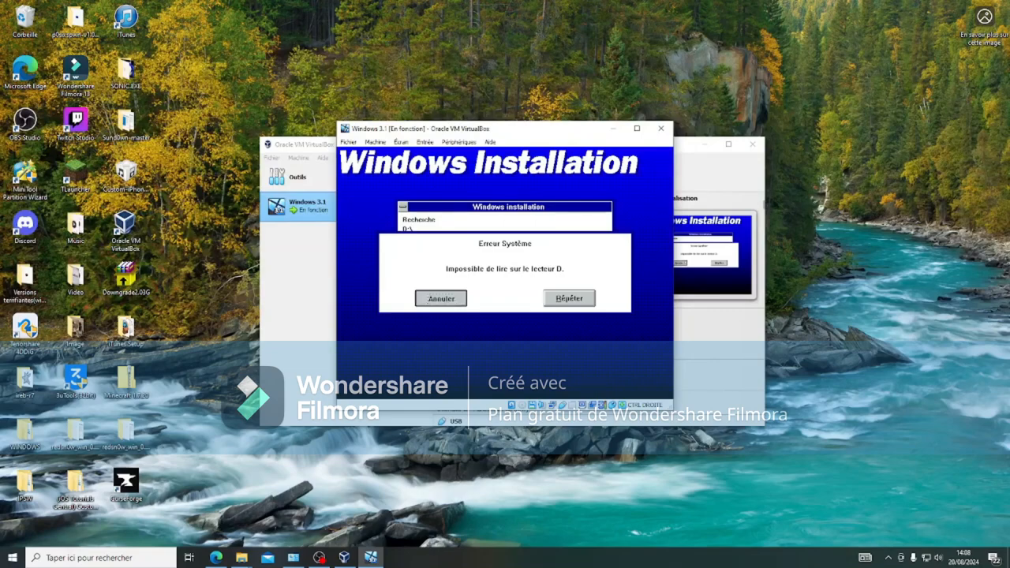
pyautogui.click(430, 297)
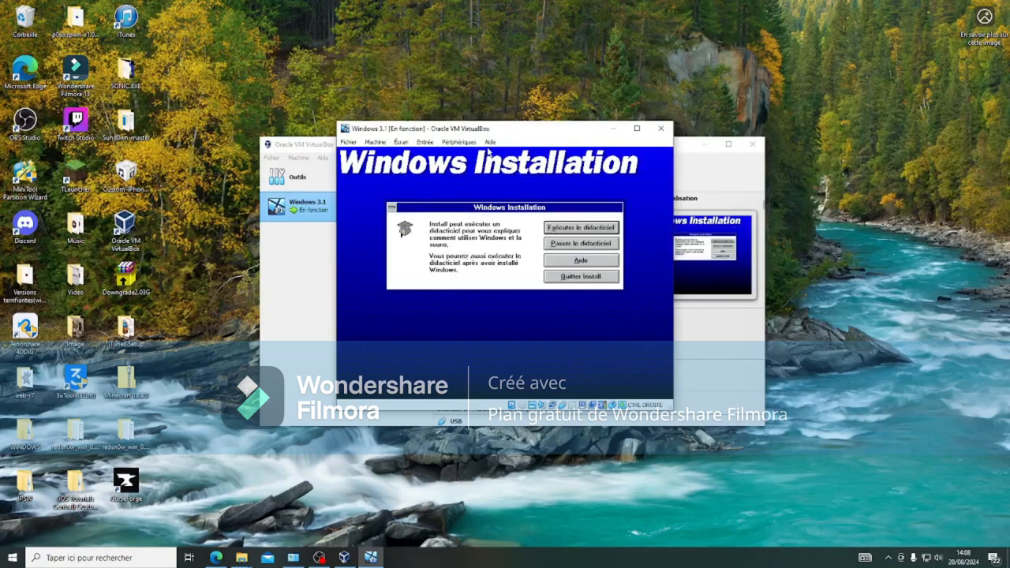
# Step: Eject the Disk07 image from the virtual floppy drive
pyautogui.click(549, 341)
pyautogui.rightClick(534, 404)
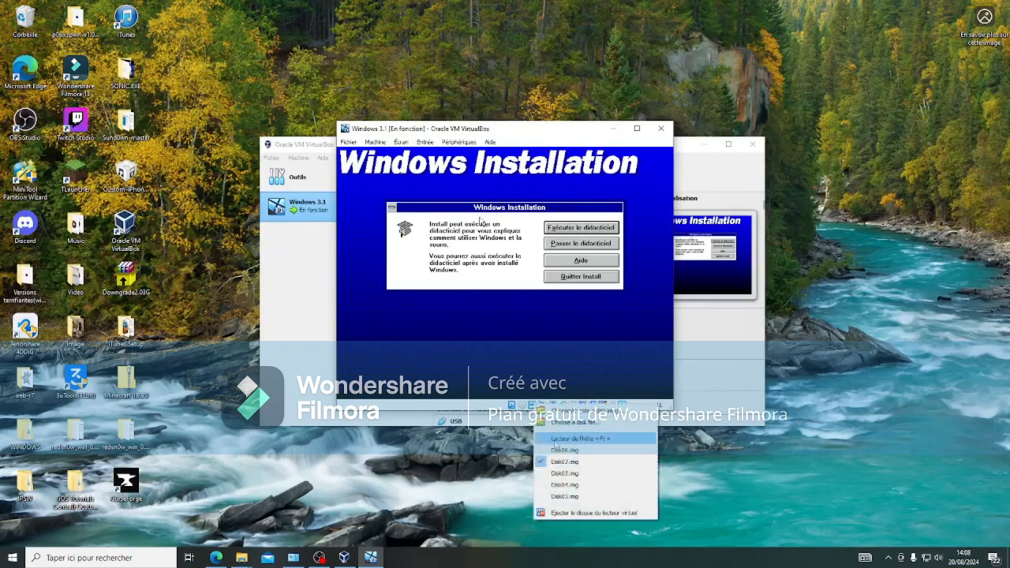
pyautogui.click(559, 460)
pyautogui.click(563, 345)
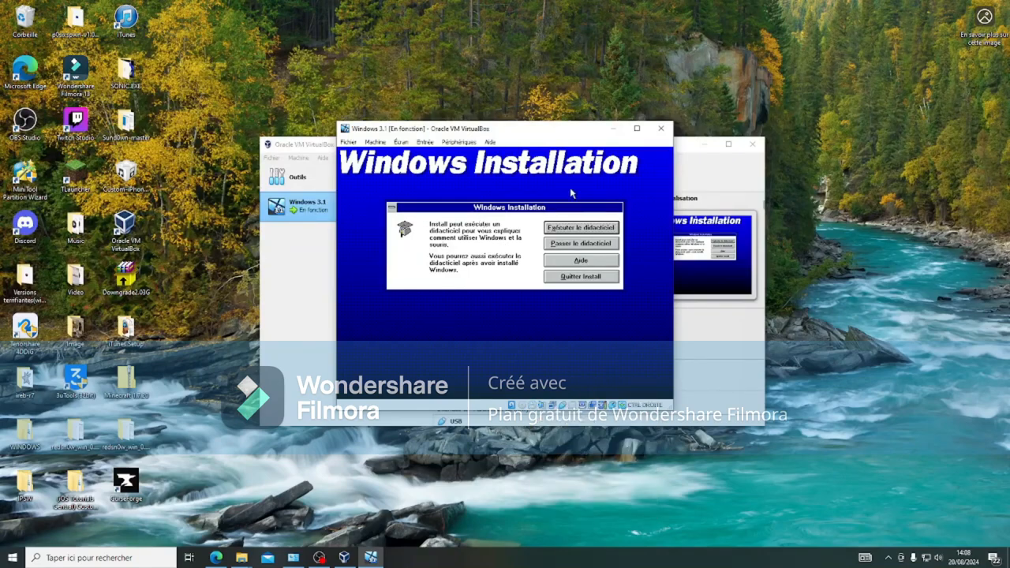
# Step: Skip the tutorial to finish the installation into Windows 3.1, and close the CPQINST application error
pyautogui.click(581, 244)
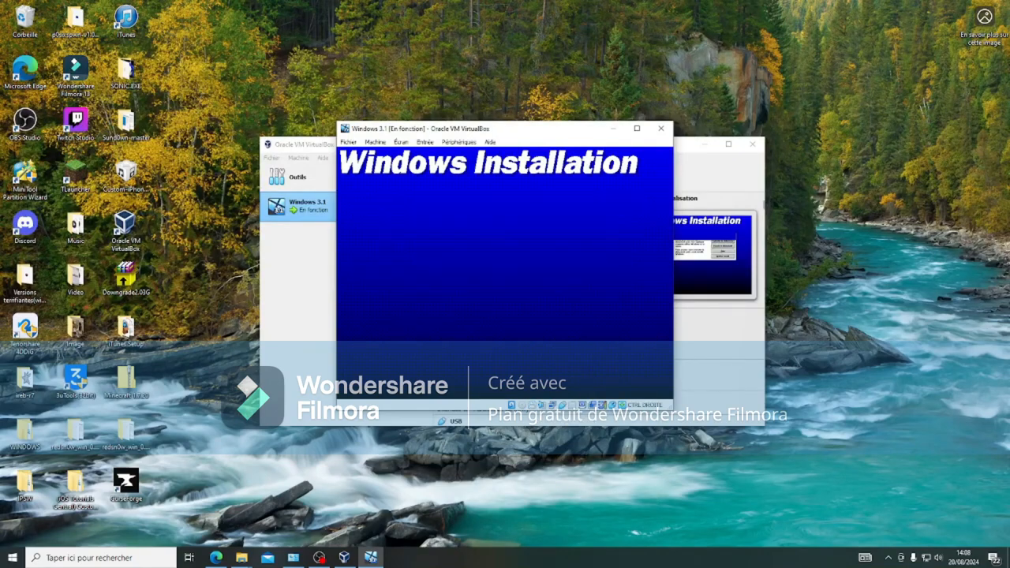
pyautogui.click(467, 286)
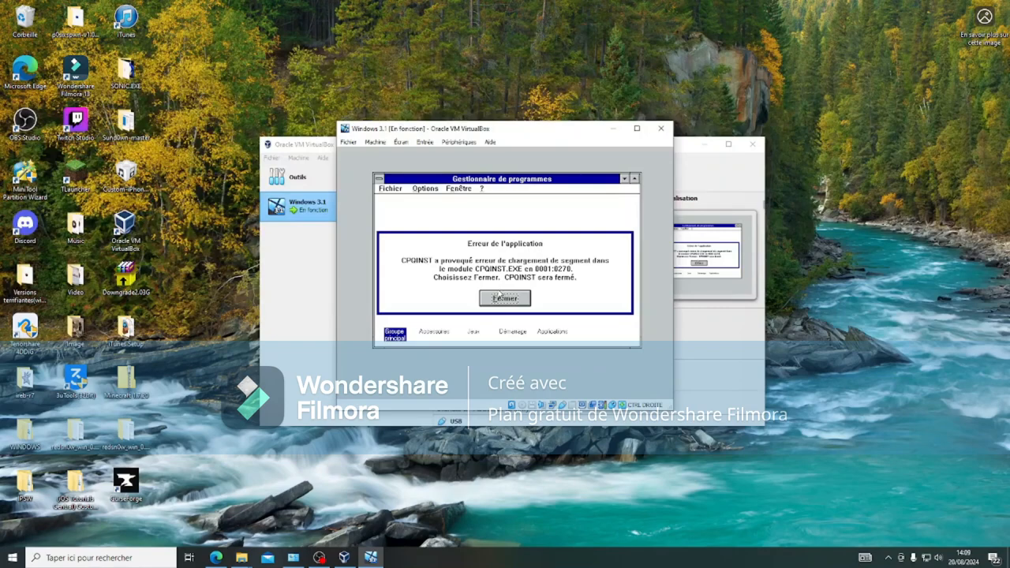
pyautogui.click(501, 297)
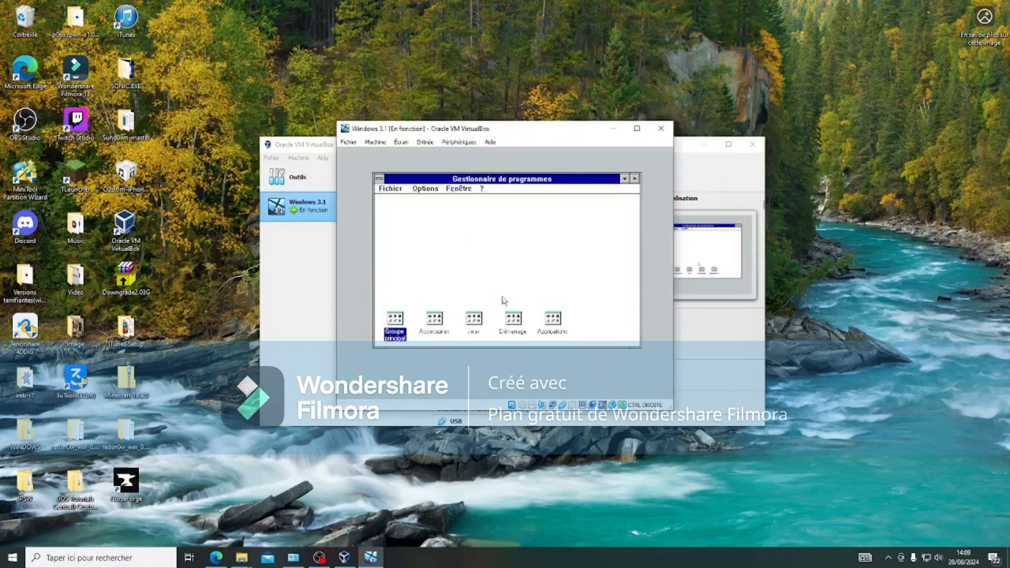